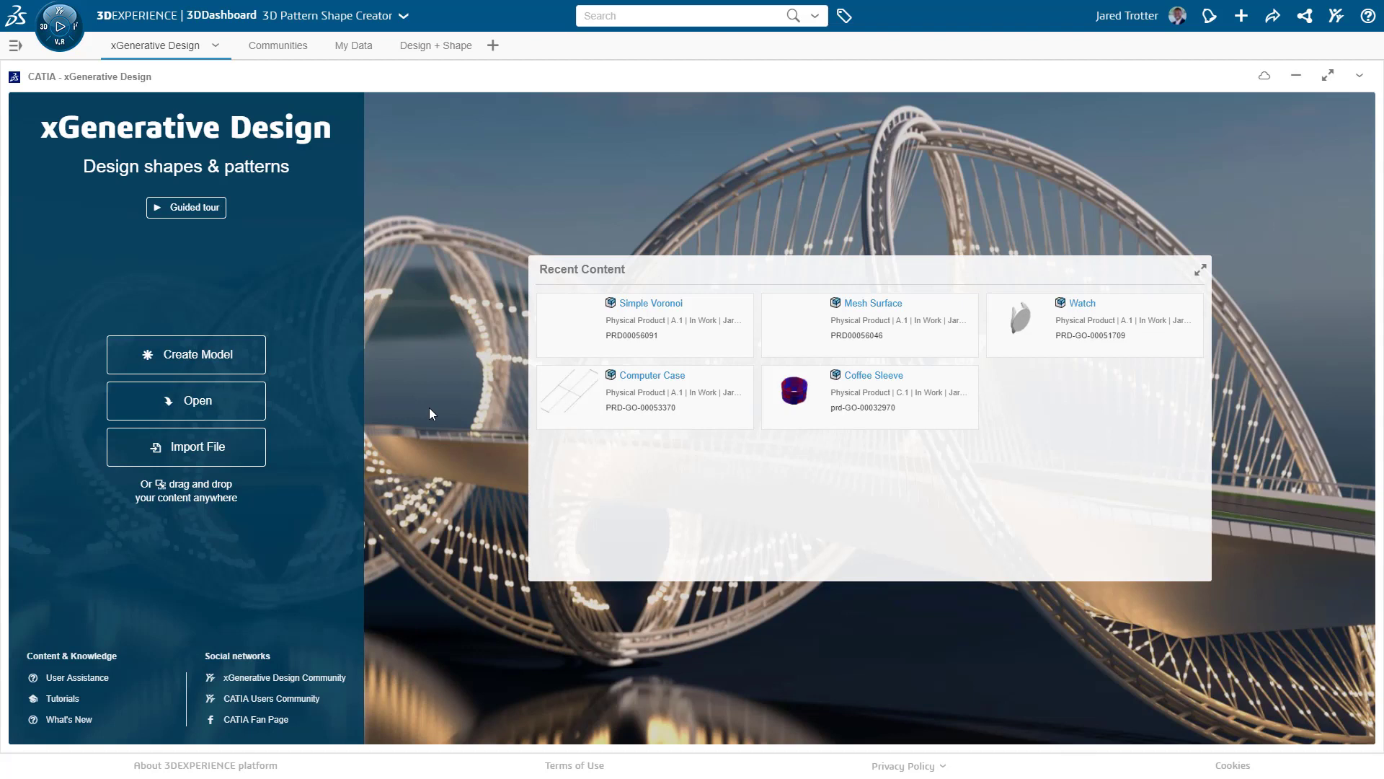
Open the Simple Voronoi model and orbit around its flat square surface.
{"action": "left_click", "coordinate": [566, 337]}
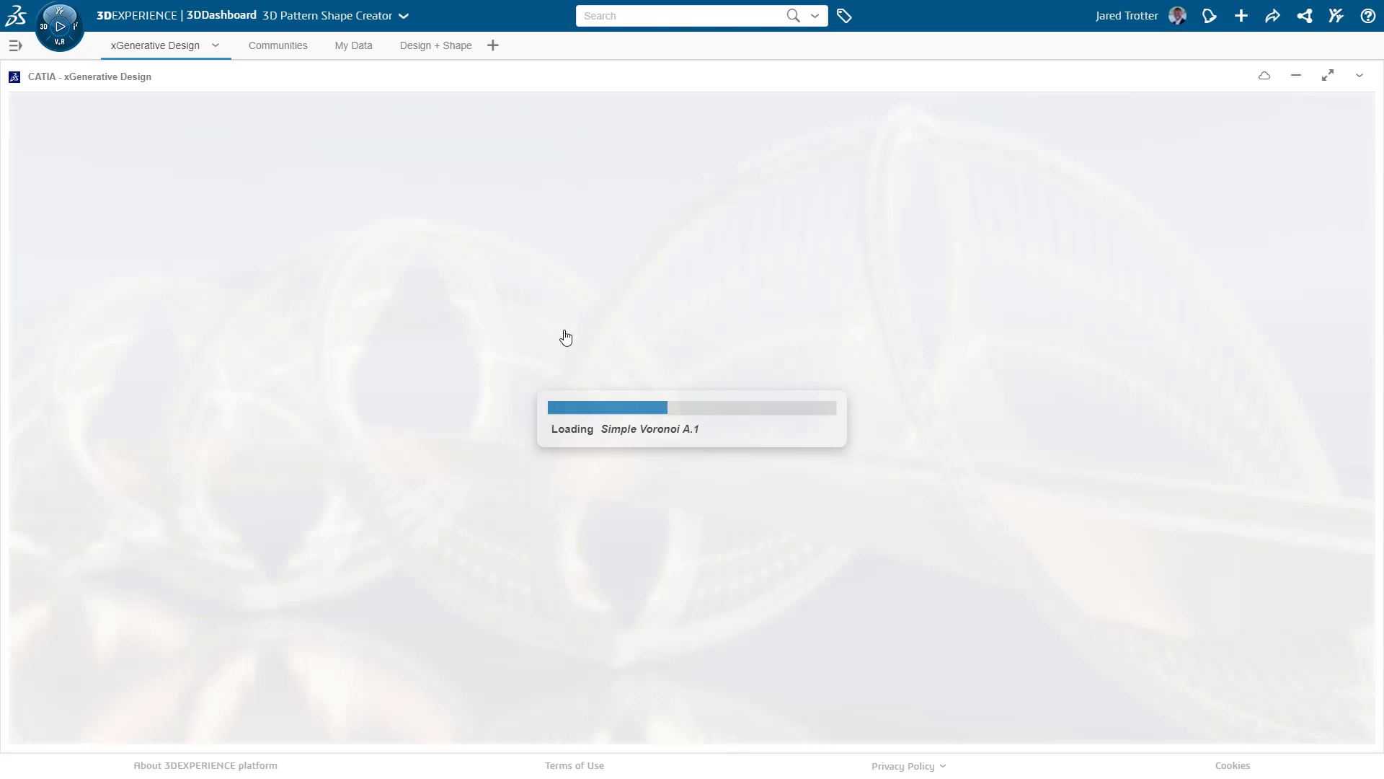
{"action": "middle_click_drag", "start_coordinate": [564, 331], "coordinate": [513, 310]}
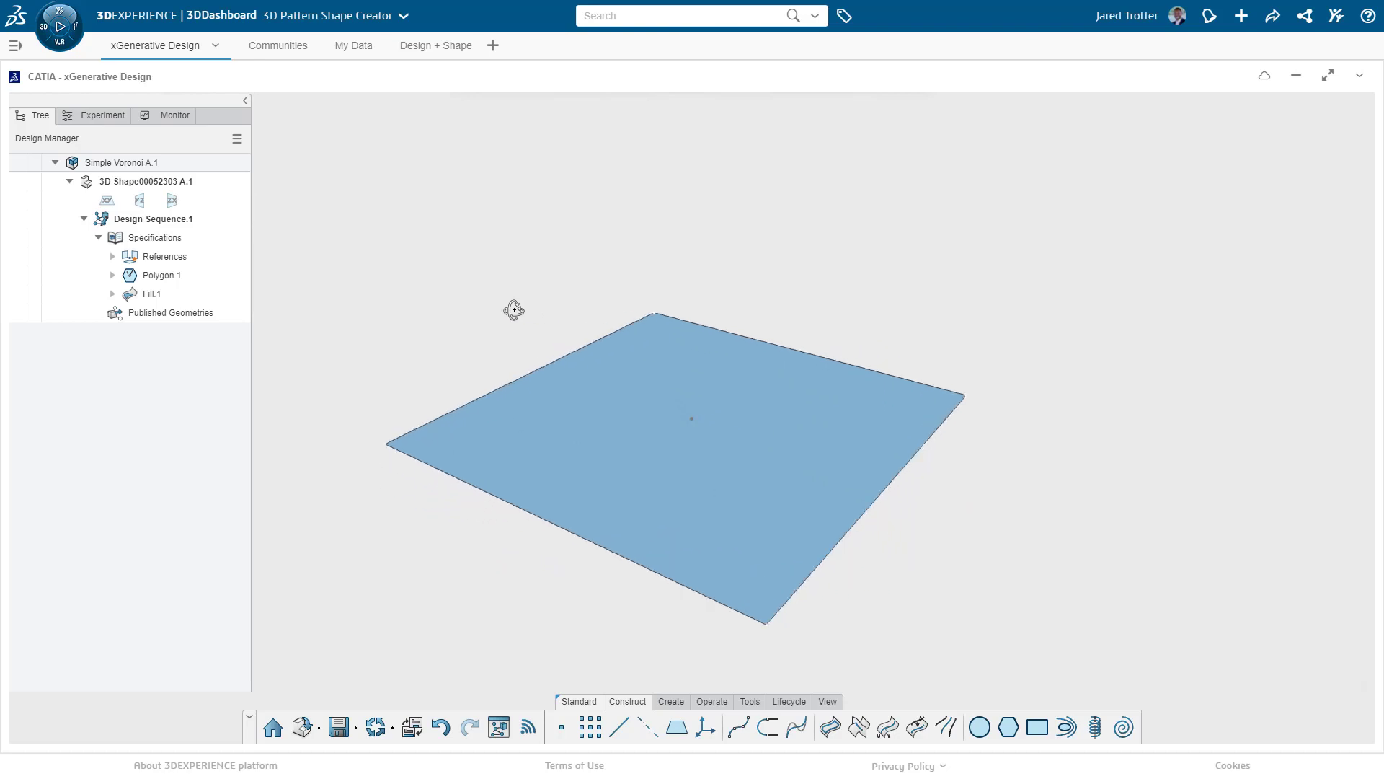
Create a grid of points on Fill.1 with Number U 5 and Number V 5.
{"action": "left_click", "coordinate": [590, 726]}
{"action": "left_click", "coordinate": [631, 527]}
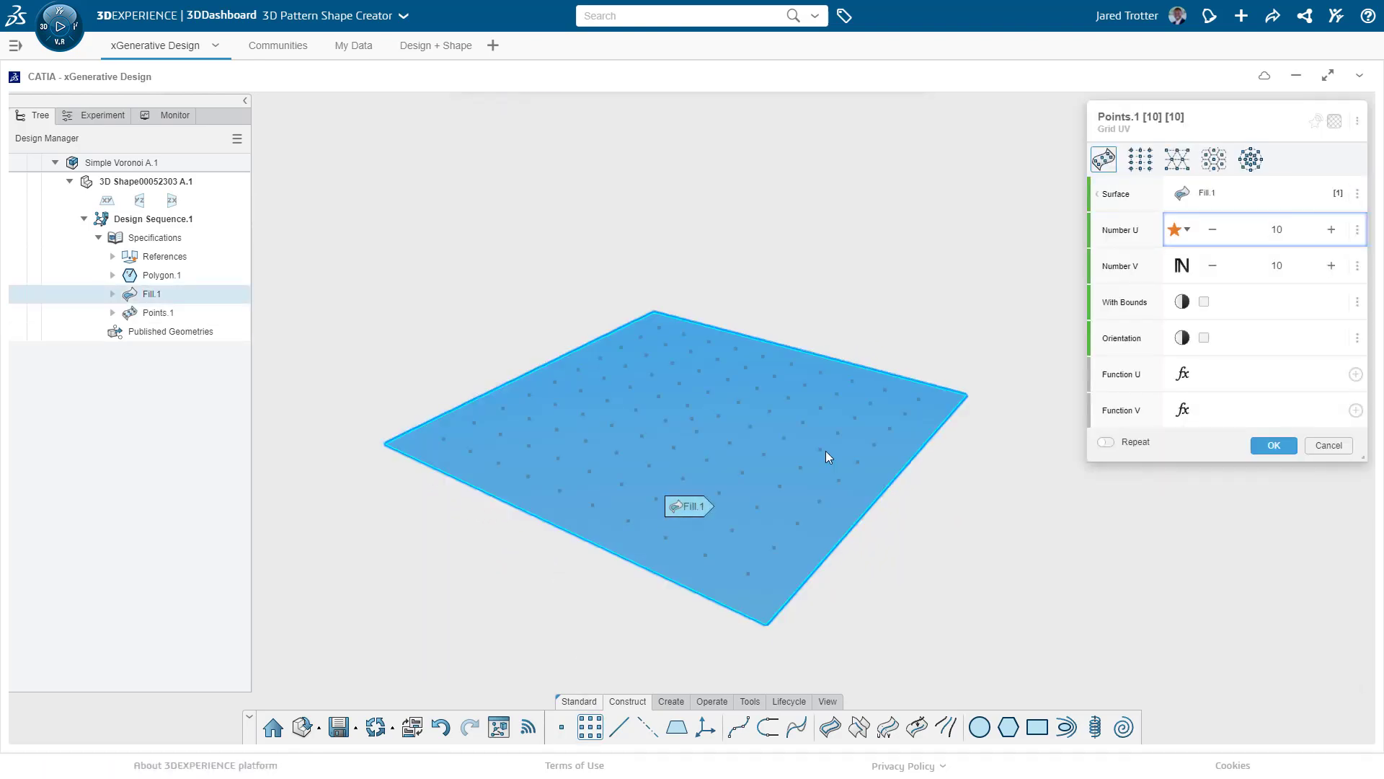
{"action": "double_click", "coordinate": [1278, 230]}
{"action": "type", "text": "5"}
{"action": "key", "text": "Tab"}
{"action": "type", "text": "5"}
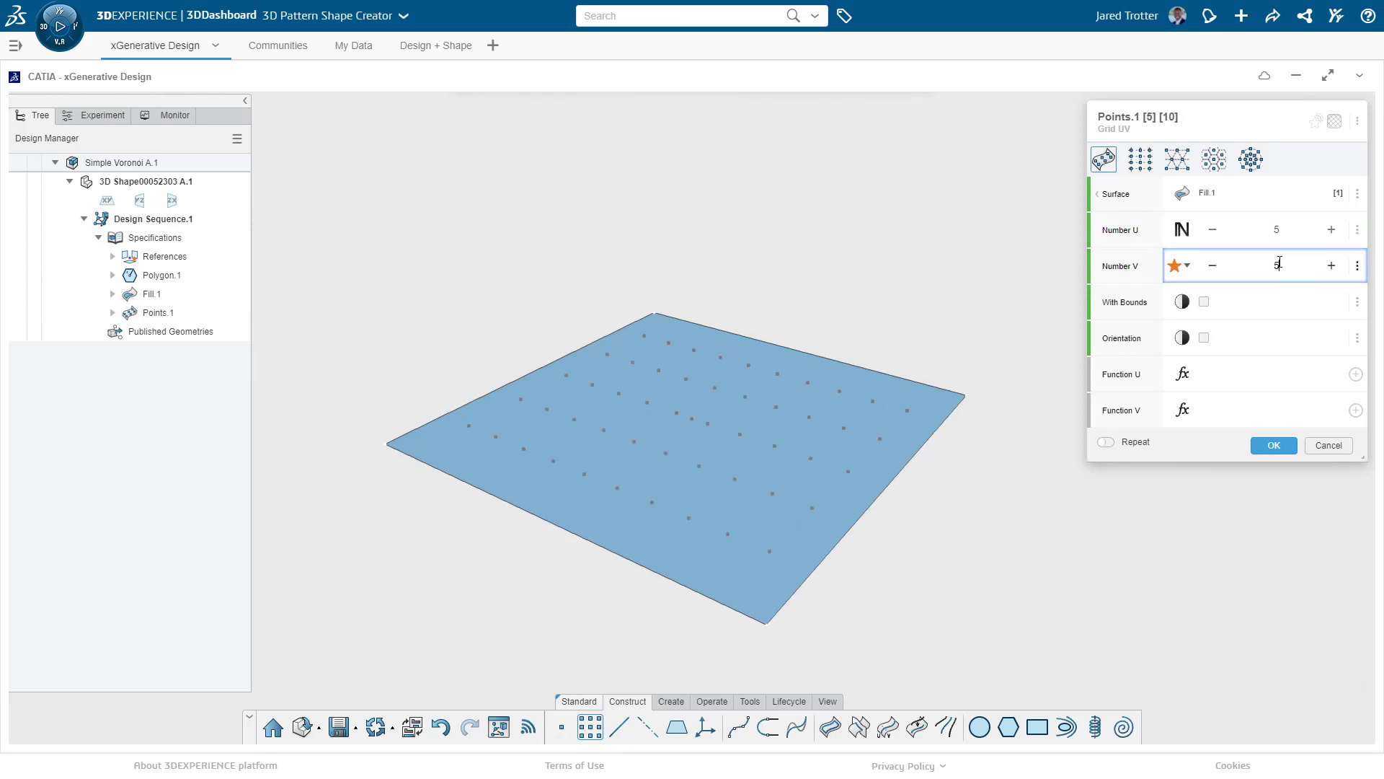
{"action": "key", "text": "Tab"}
{"action": "left_click", "coordinate": [1273, 444]}
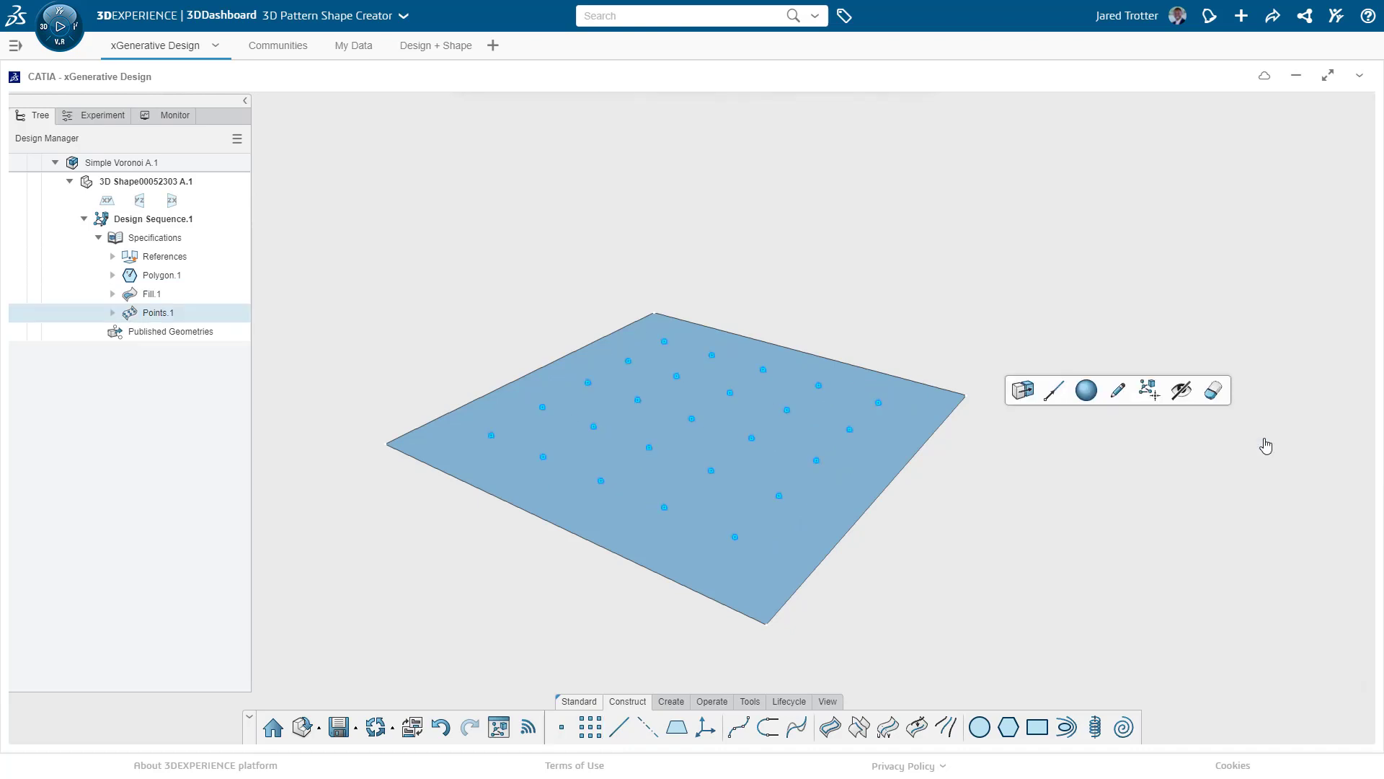
Add a Voronoi node to the graph from a 'voro' search.
{"action": "left_click", "coordinate": [499, 727]}
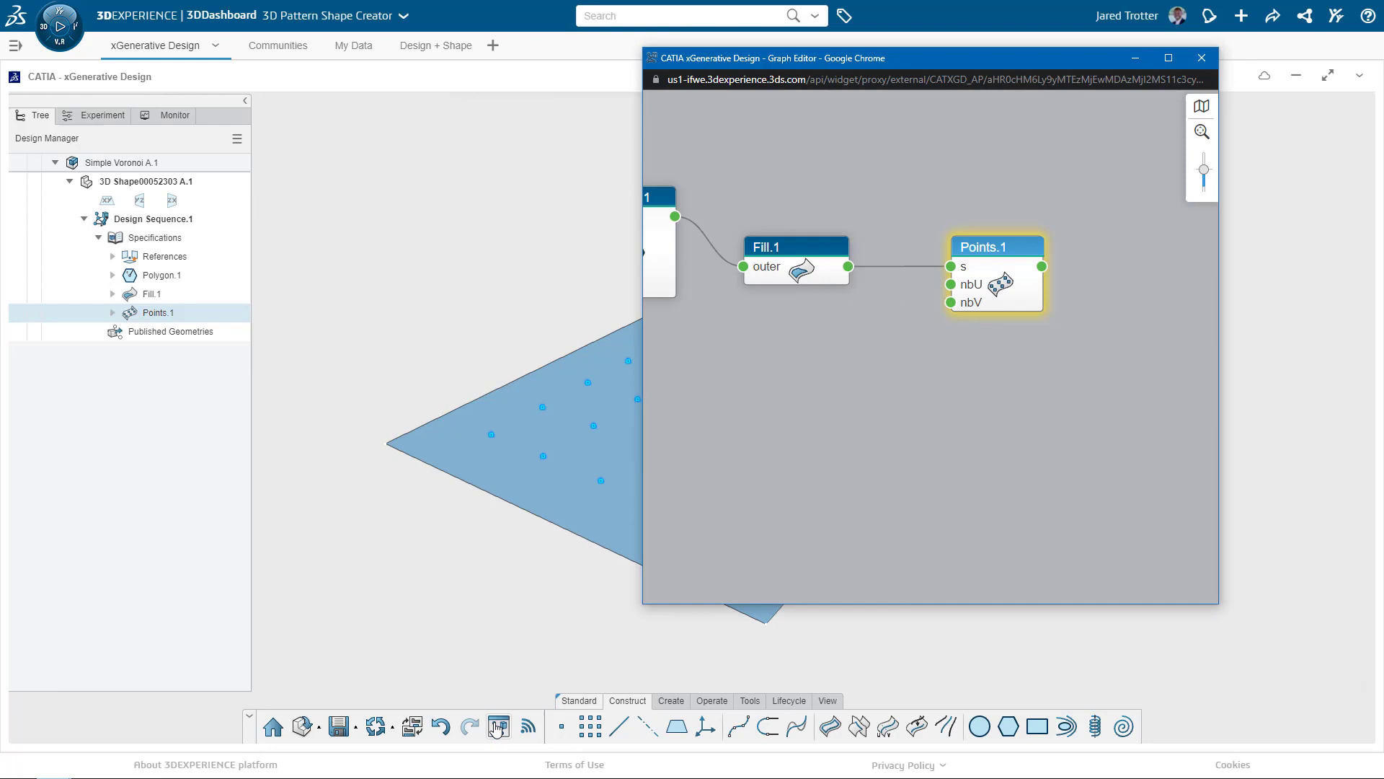
{"action": "left_click_drag", "start_coordinate": [735, 60], "coordinate": [901, 119]}
{"action": "left_click", "coordinate": [861, 652]}
{"action": "type", "text": "voro"}
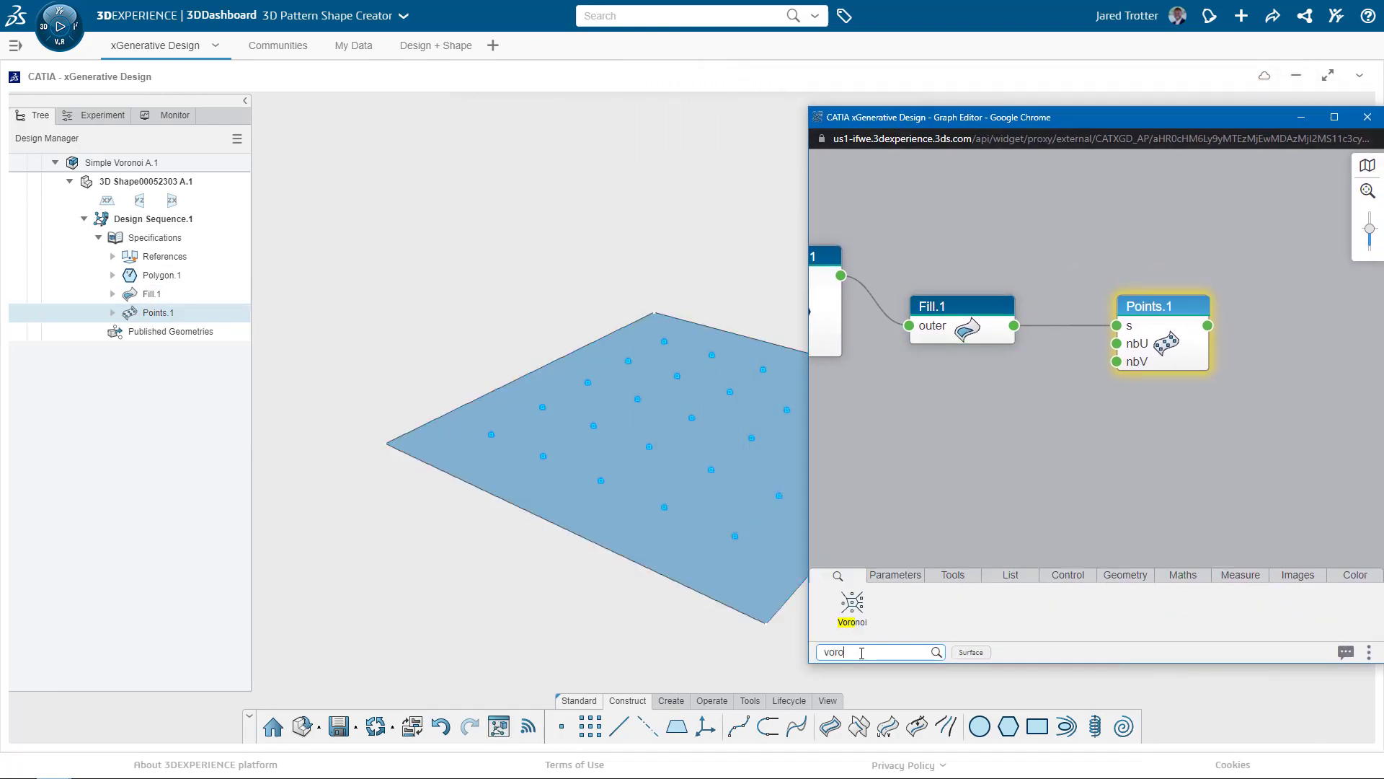
{"action": "left_click_drag", "start_coordinate": [852, 603], "coordinate": [1291, 335]}
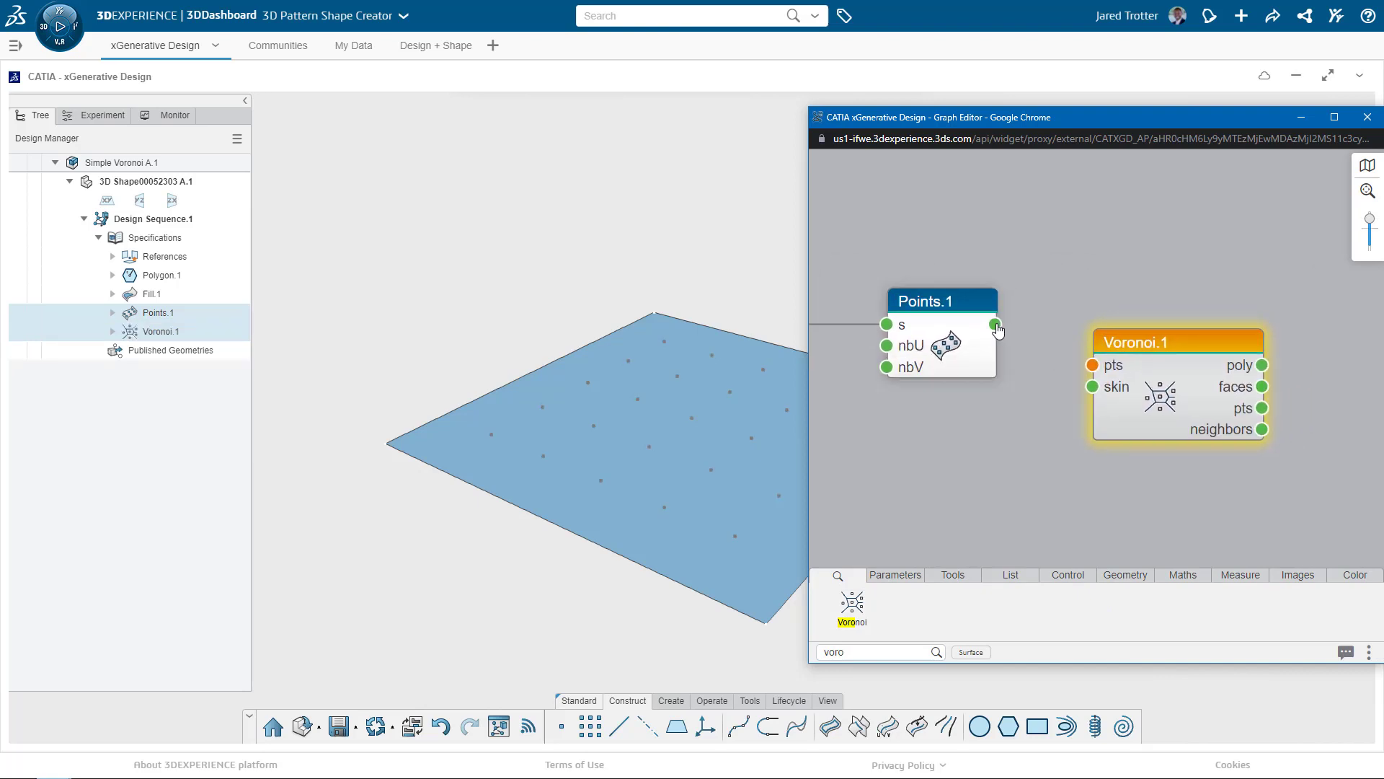
Route Points.1 through a new Flatten.1 node into Voronoi.1's pts input.
{"action": "left_click_drag", "start_coordinate": [995, 324], "coordinate": [1047, 270]}
{"action": "type", "text": "flat"}
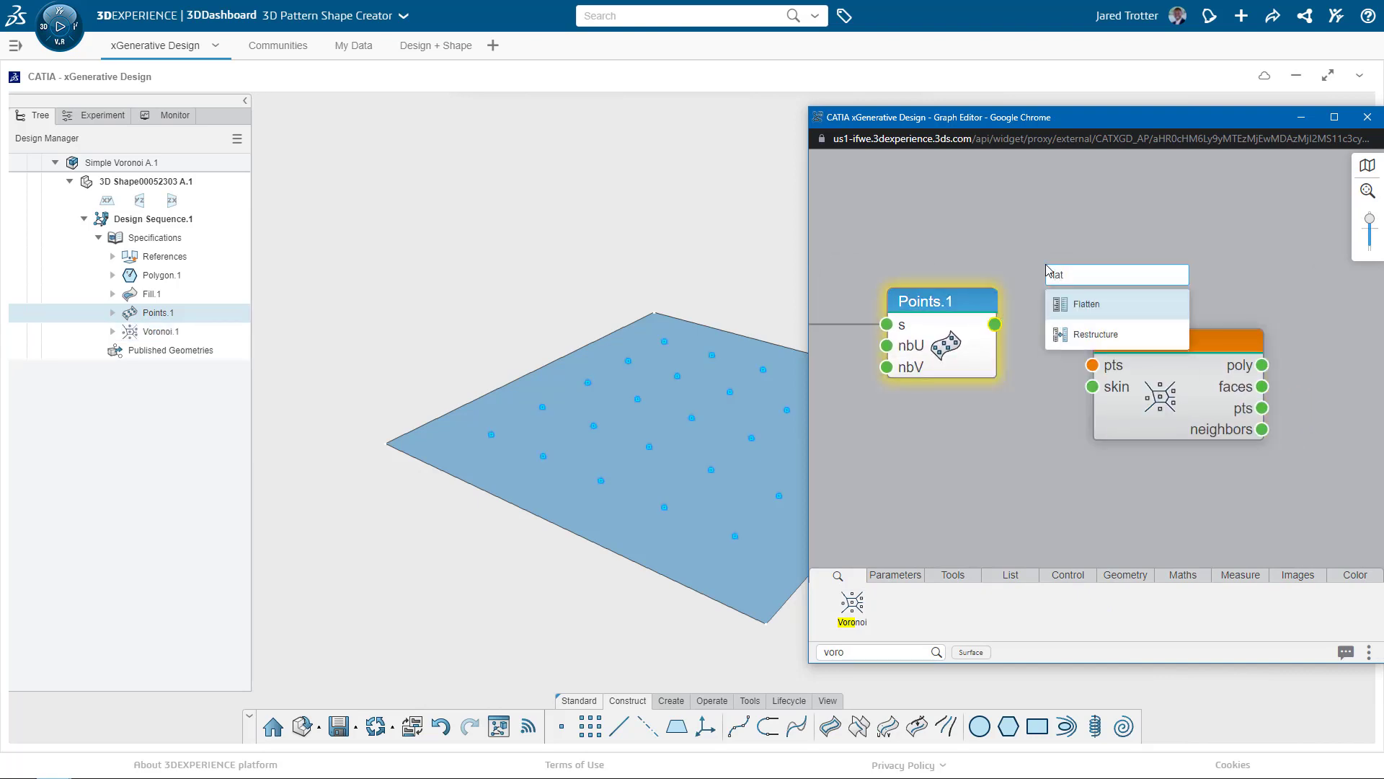
{"action": "left_click", "coordinate": [1063, 306]}
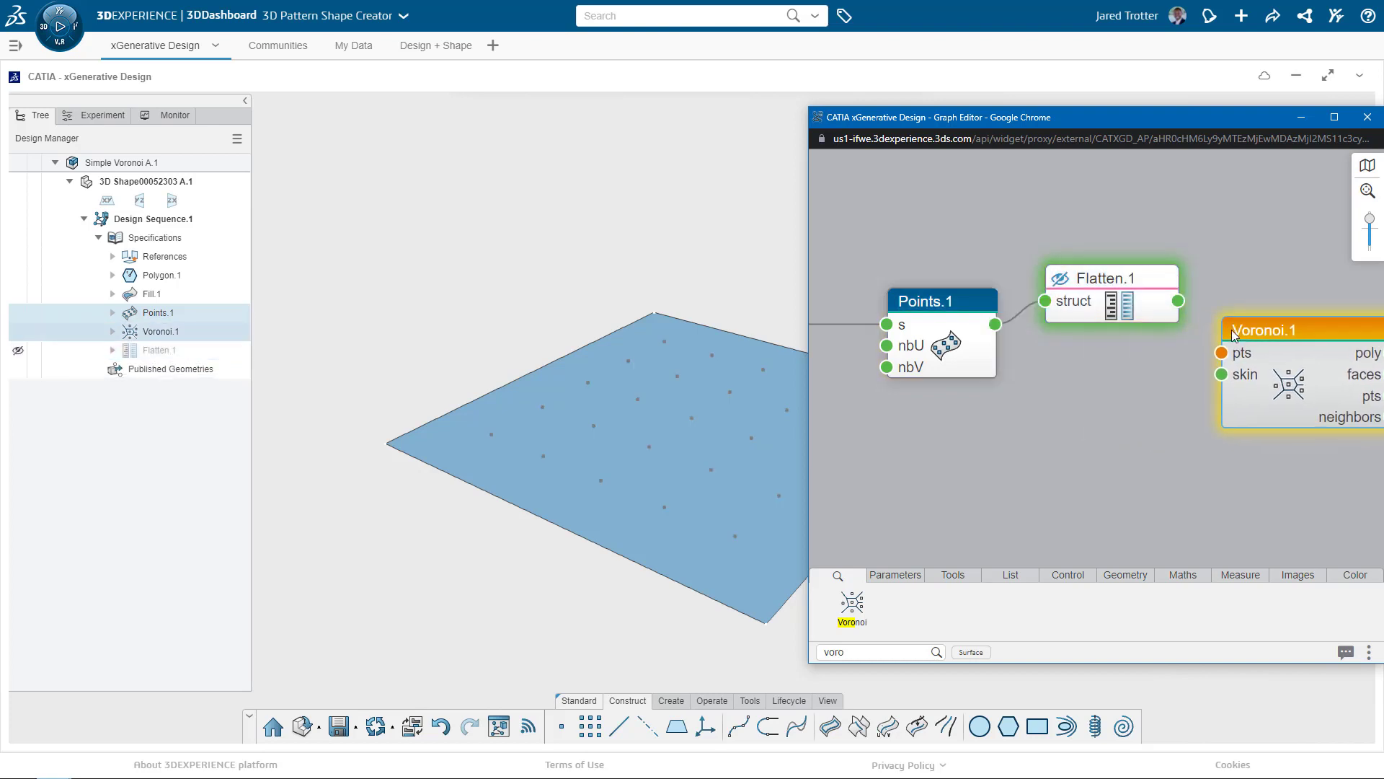
{"action": "left_click_drag", "start_coordinate": [1178, 309], "coordinate": [988, 361]}
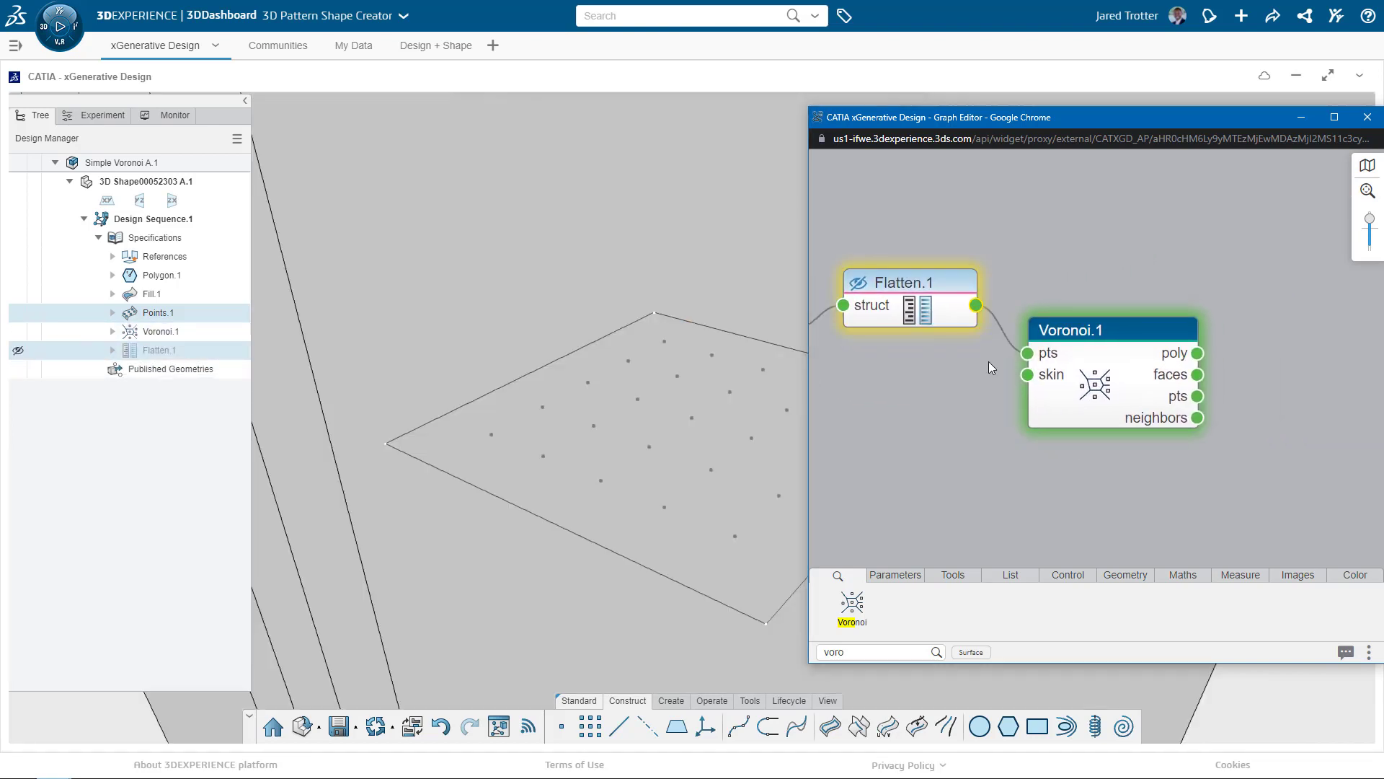
{"action": "double_click", "coordinate": [1038, 353]}
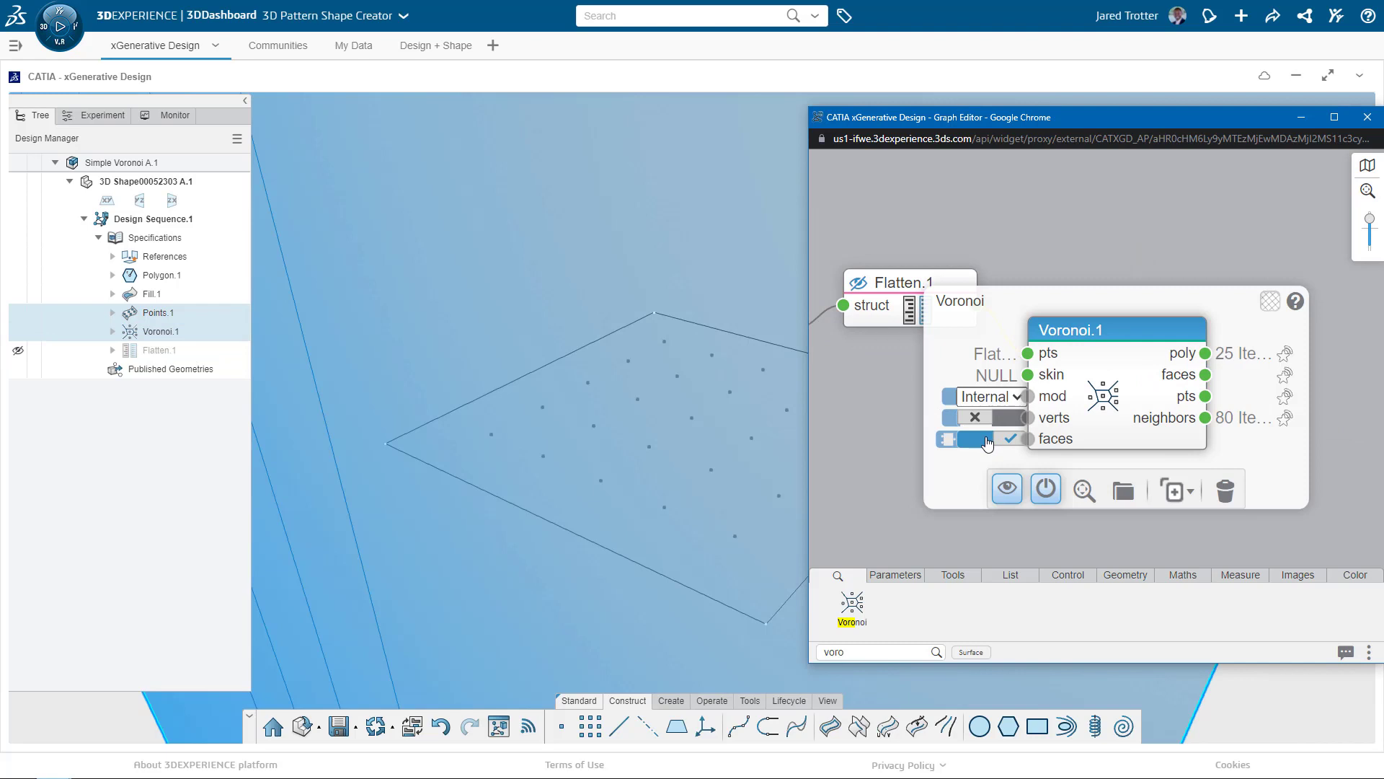
{"action": "left_click", "coordinate": [907, 406]}
Attach a Boundary node to Voronoi.1's faces output.
{"action": "left_click_drag", "start_coordinate": [1197, 374], "coordinate": [1235, 372]}
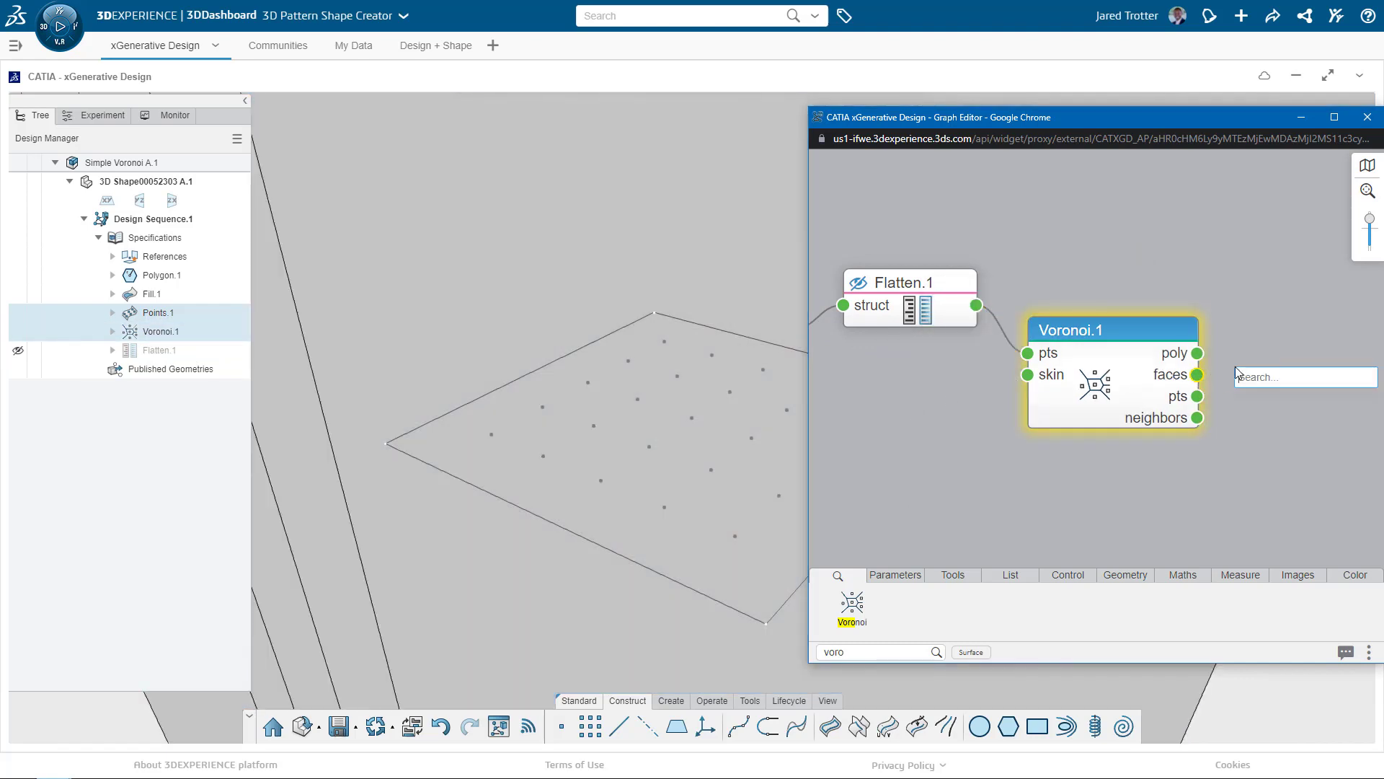
{"action": "type", "text": "bou"}
{"action": "left_click", "coordinate": [1254, 405]}
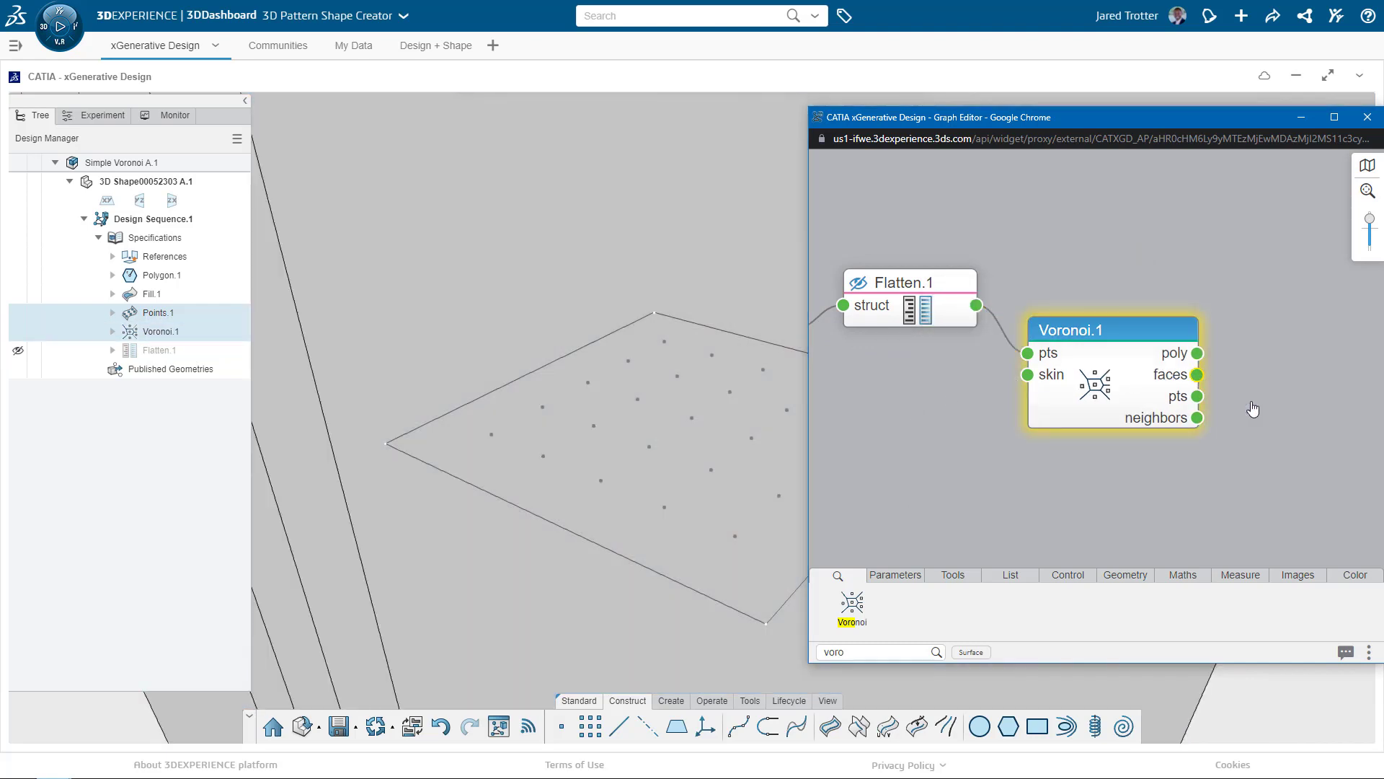
Set Fill.1 as Voronoi.1's skin, hide Voronoi.1, and view the 25 cells from above.
{"action": "left_click", "coordinate": [772, 469]}
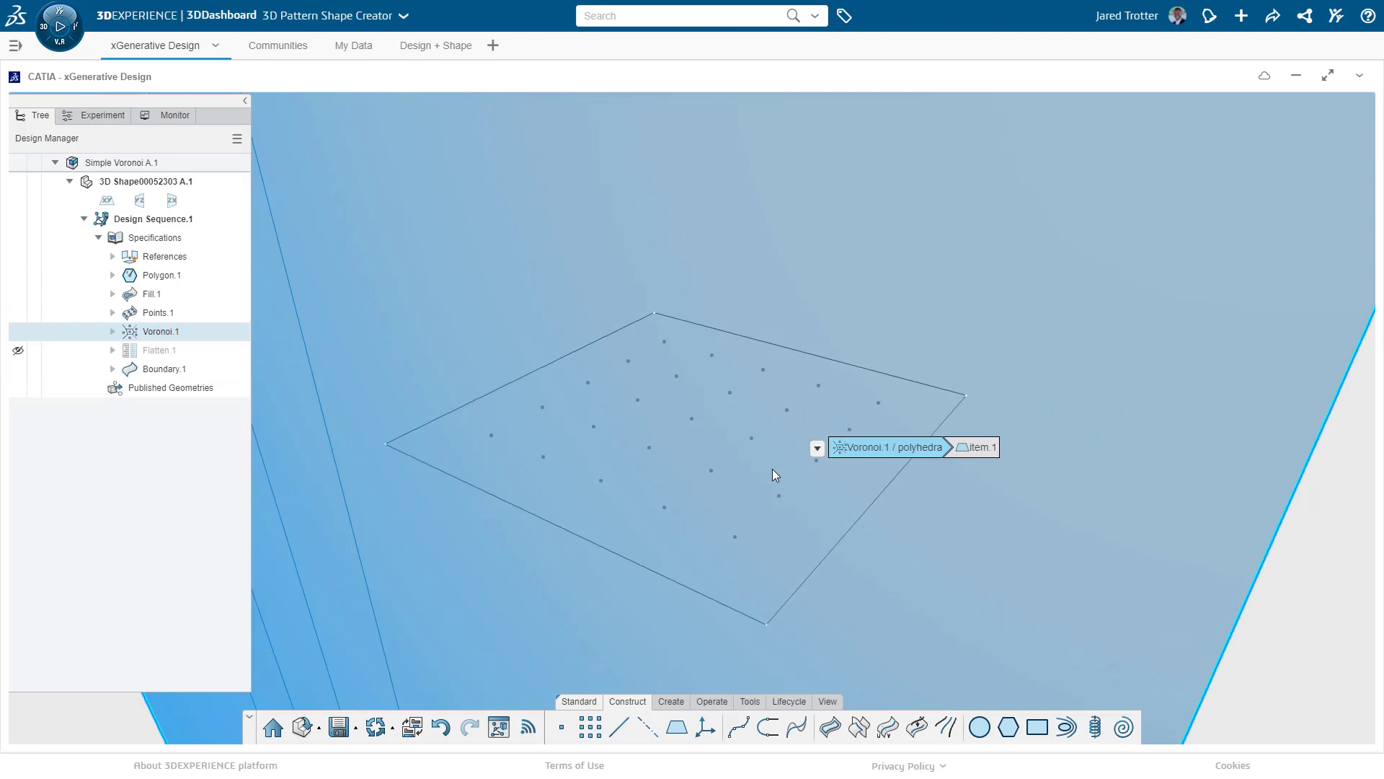
{"action": "left_click", "coordinate": [239, 331]}
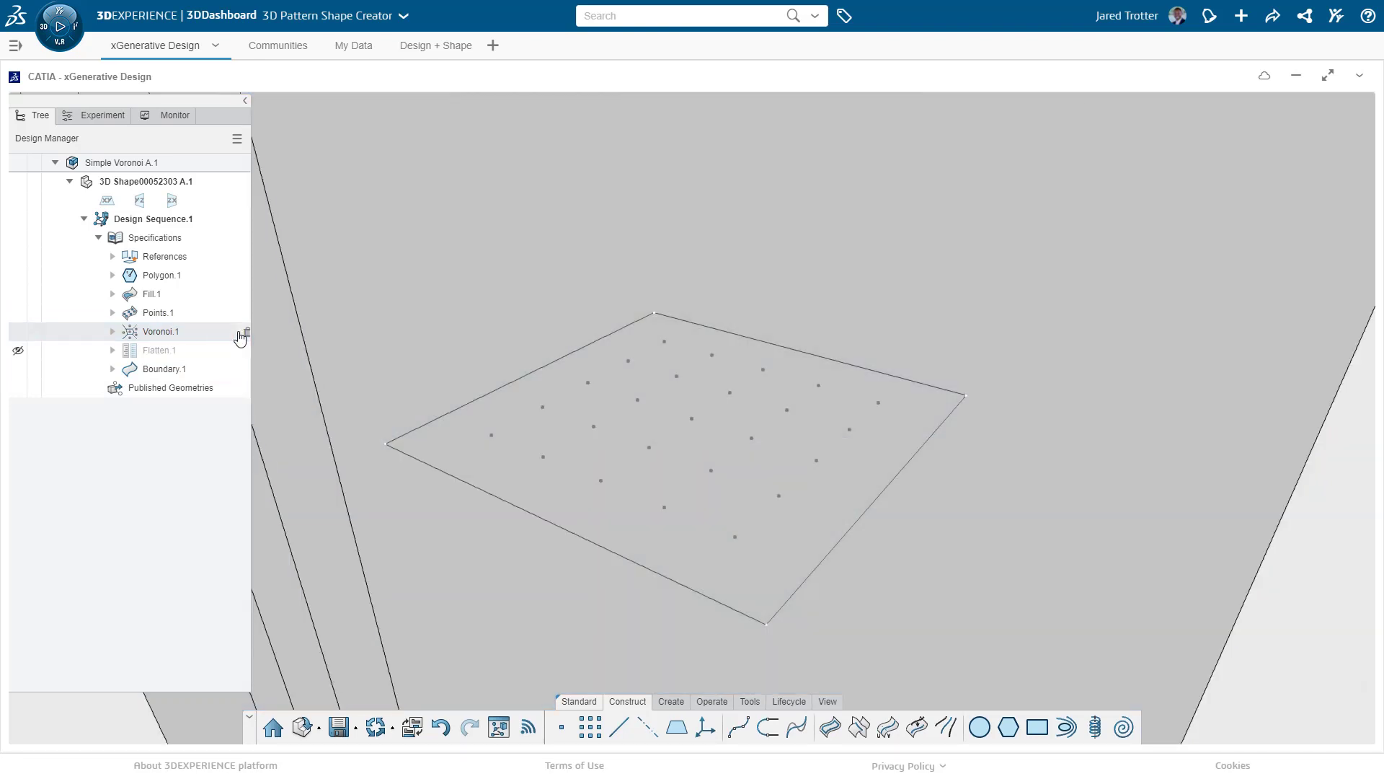
{"action": "left_click", "coordinate": [913, 446]}
{"action": "left_click", "coordinate": [1269, 341]}
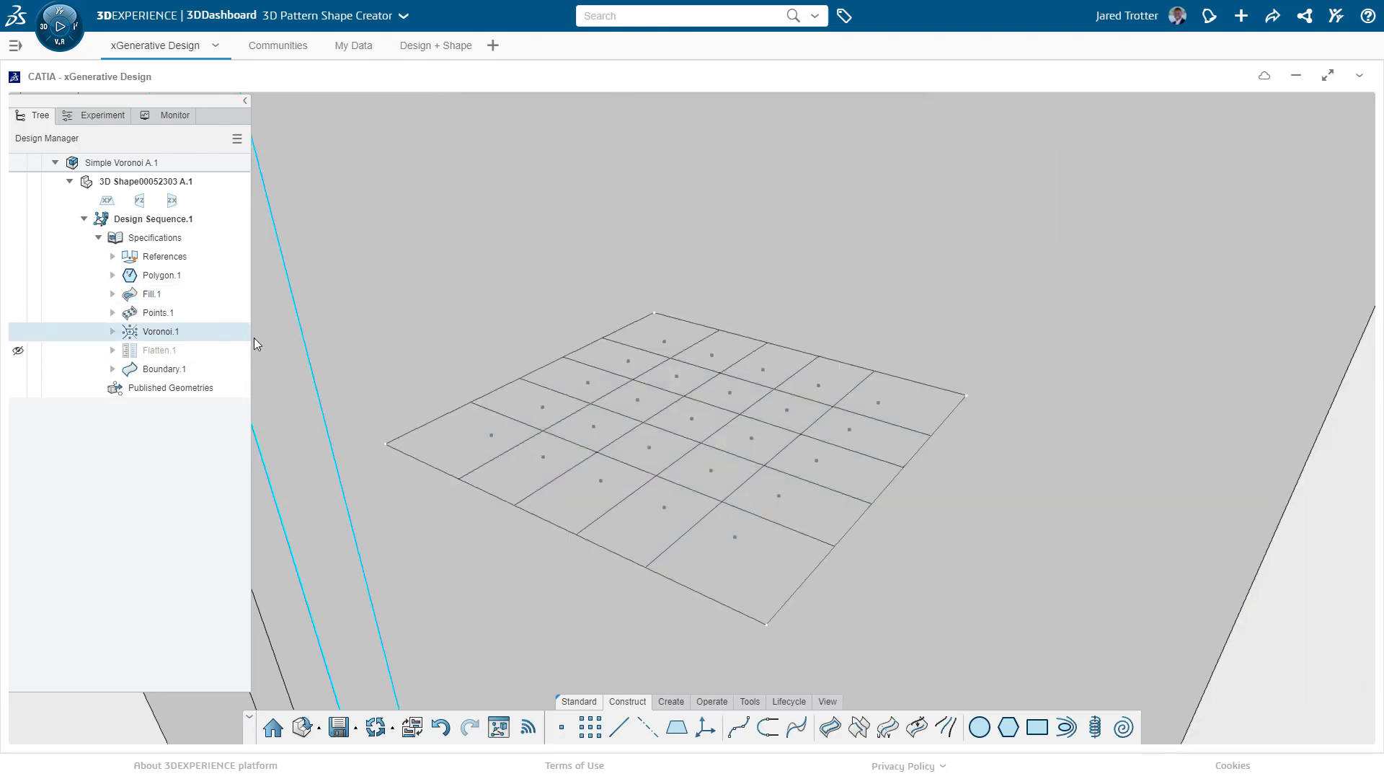
{"action": "left_click", "coordinate": [19, 333]}
{"action": "middle_click_drag", "start_coordinate": [331, 475], "coordinate": [568, 690]}
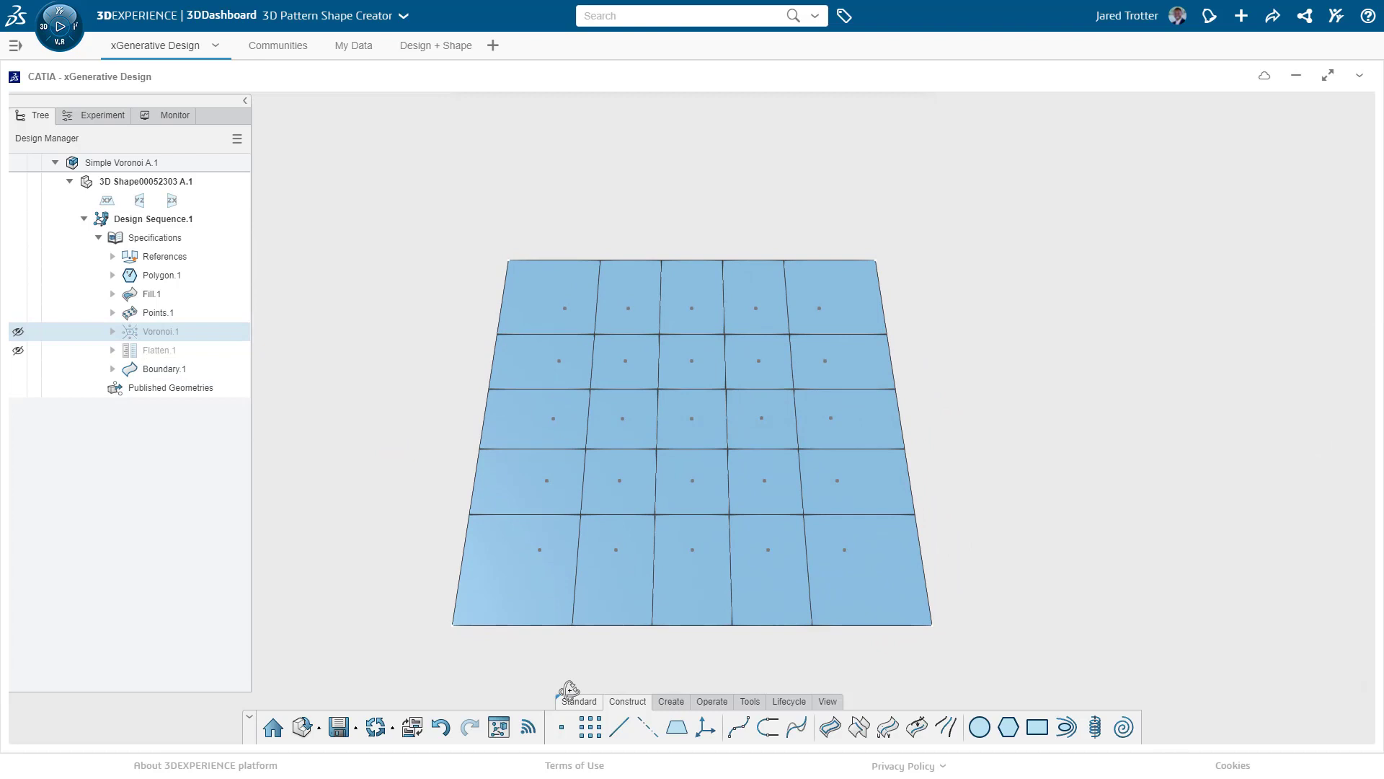
{"action": "scroll", "coordinate": [811, 548], "scroll_direction": "up", "scroll_amount": 3}
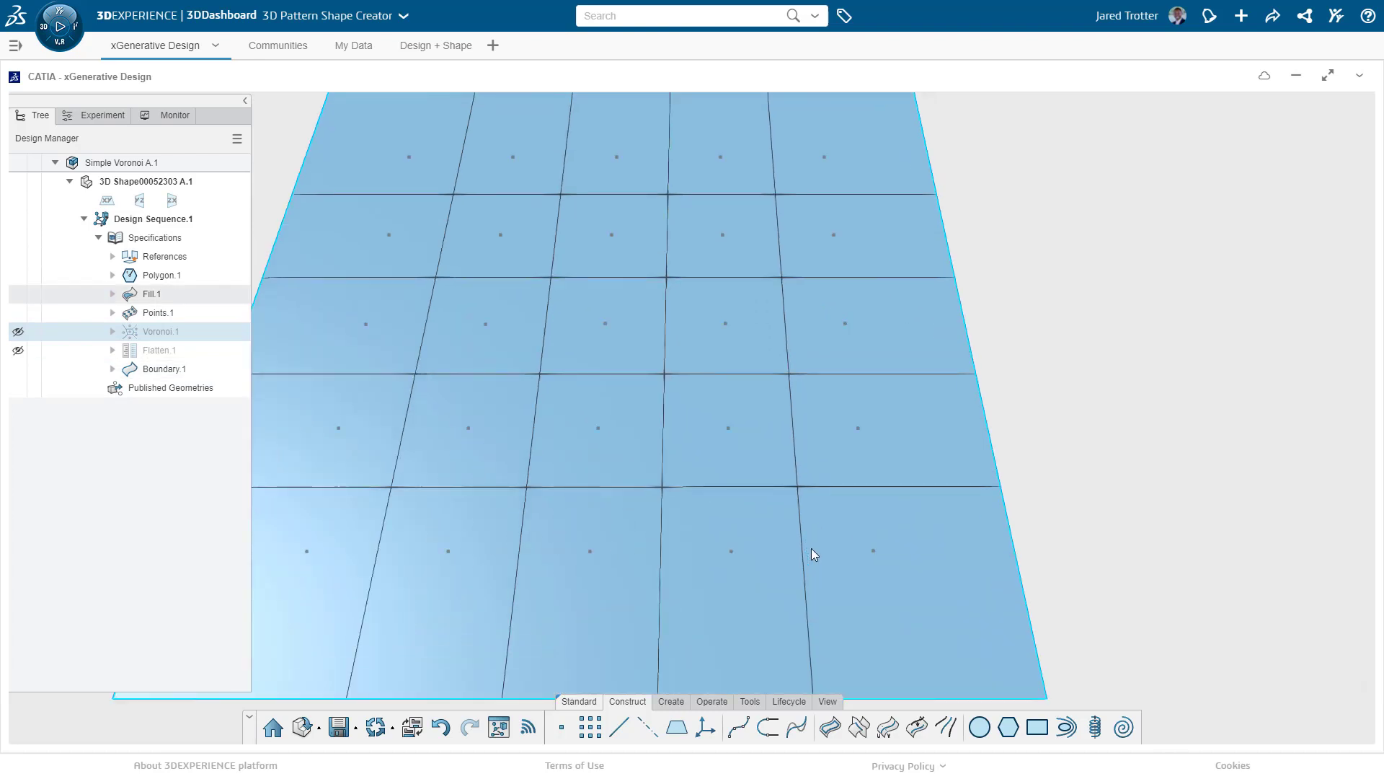
{"action": "scroll", "coordinate": [811, 548], "scroll_direction": "up", "scroll_amount": 2}
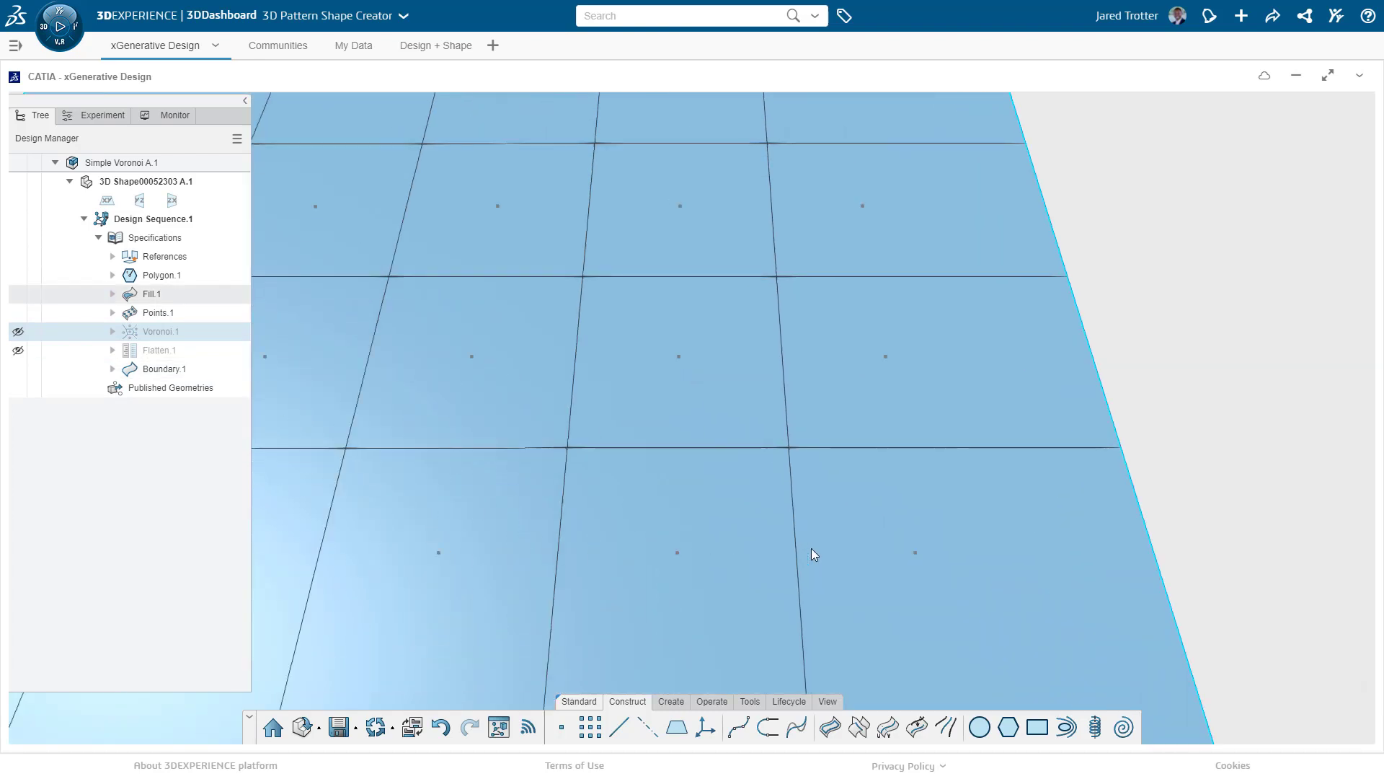
{"action": "left_click", "coordinate": [619, 727]}
{"action": "left_click", "coordinate": [675, 560]}
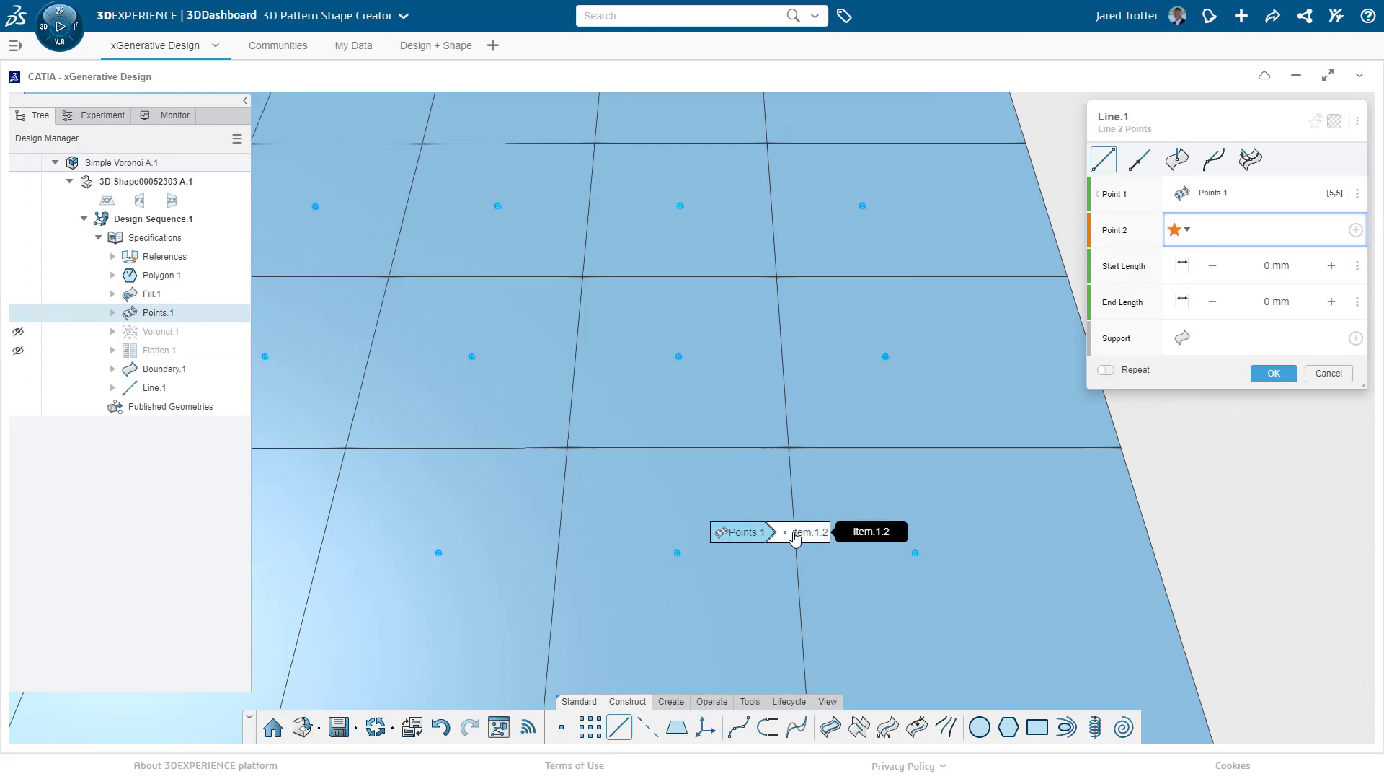
{"action": "left_click", "coordinate": [808, 532]}
{"action": "left_click", "coordinate": [1045, 533]}
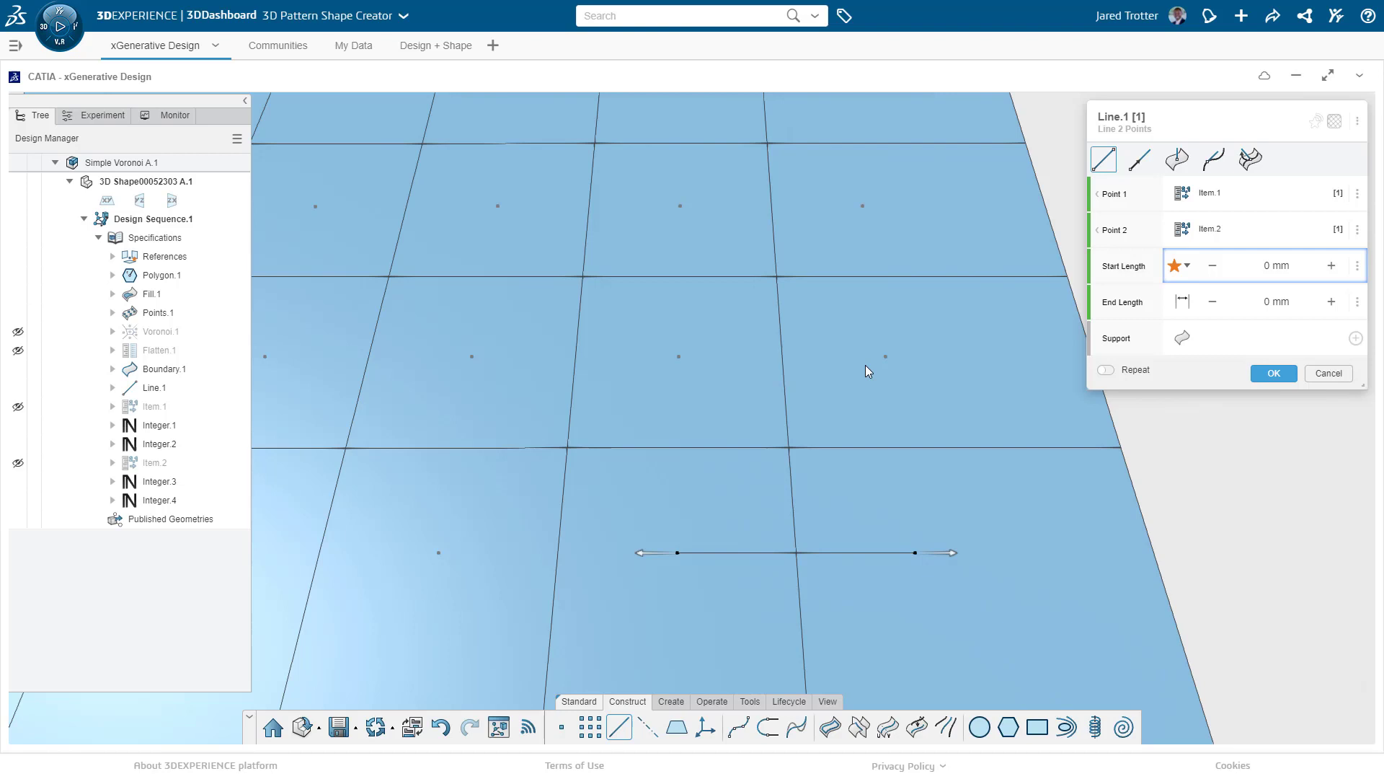
{"action": "left_click", "coordinate": [1314, 373]}
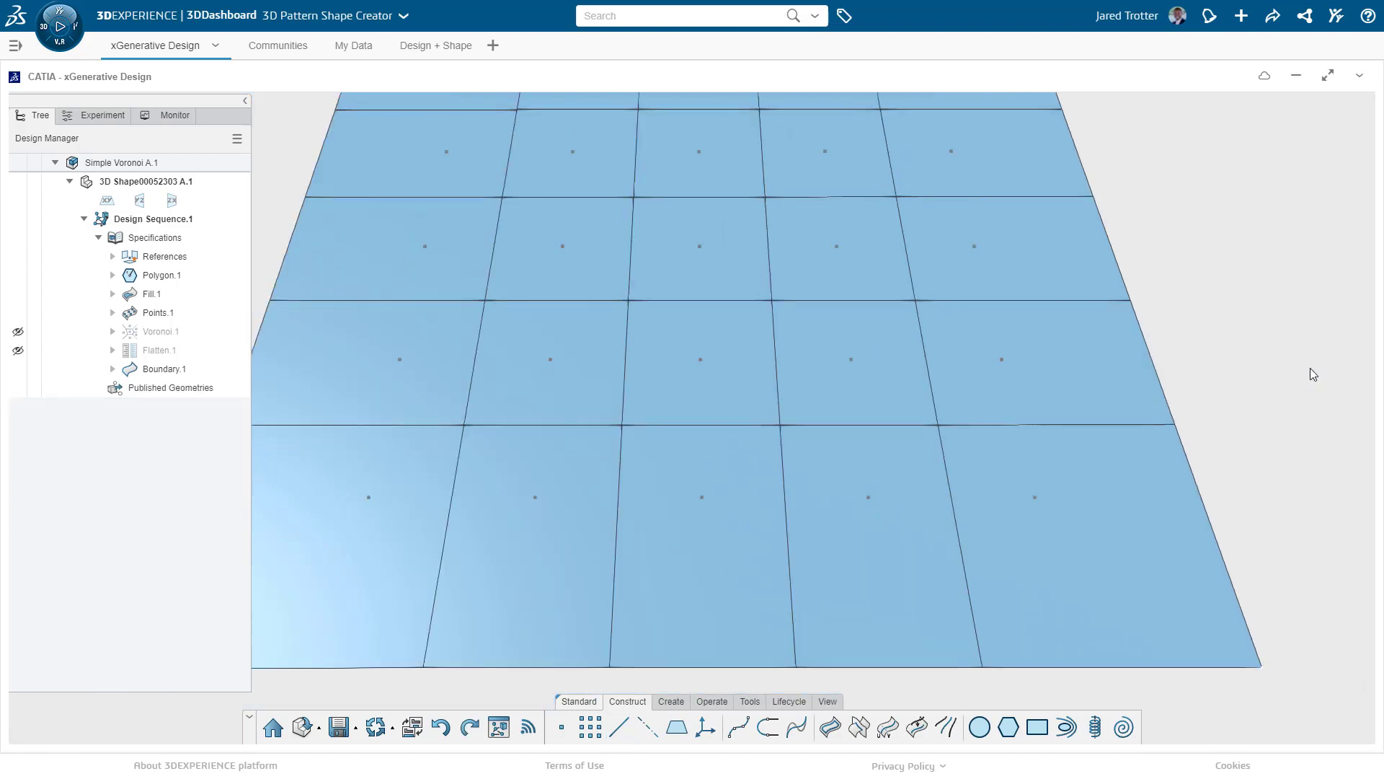
Create Points.2 as an XY-plane radial grid: 3 mm radius, 8 circles, 8 angle divisions.
{"action": "middle_click_drag", "start_coordinate": [1312, 369], "coordinate": [1103, 421]}
{"action": "left_click", "coordinate": [589, 726]}
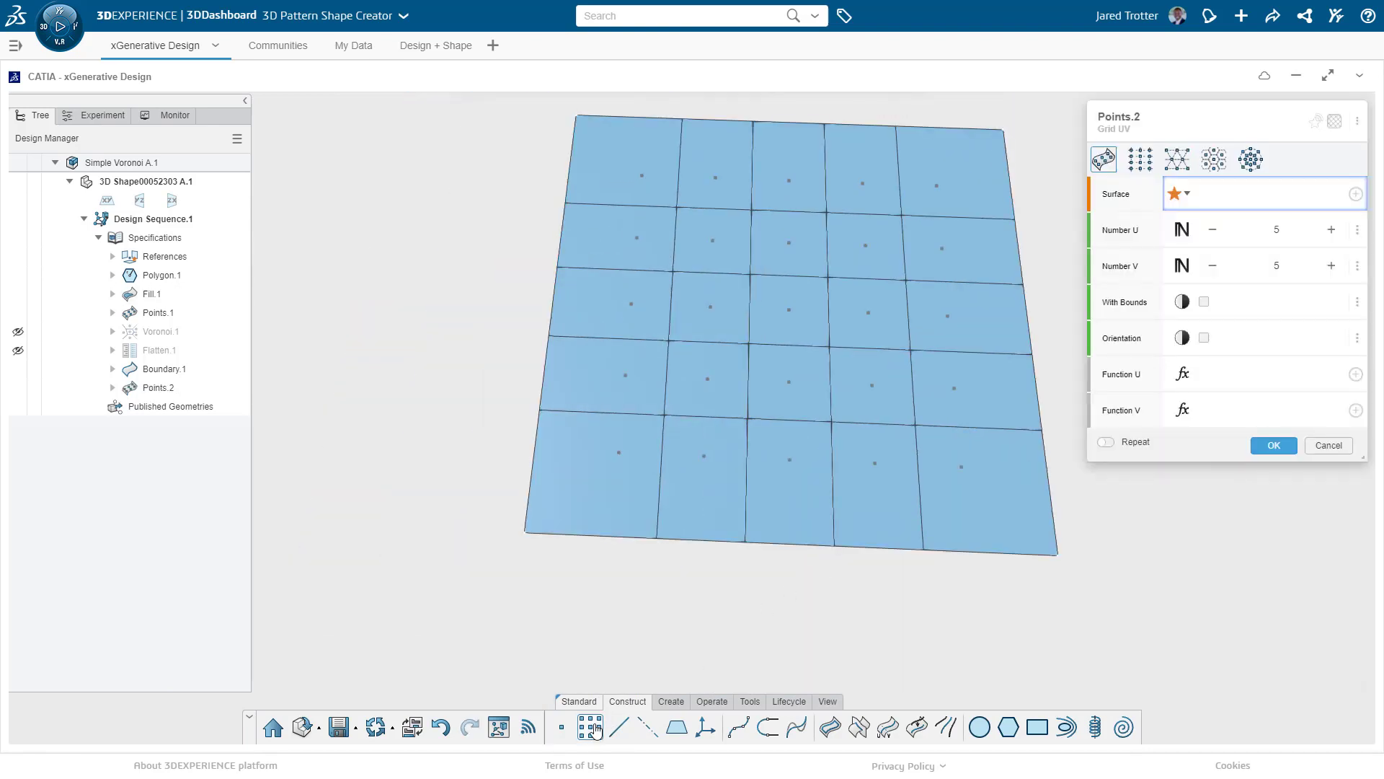
{"action": "left_click", "coordinate": [1248, 161]}
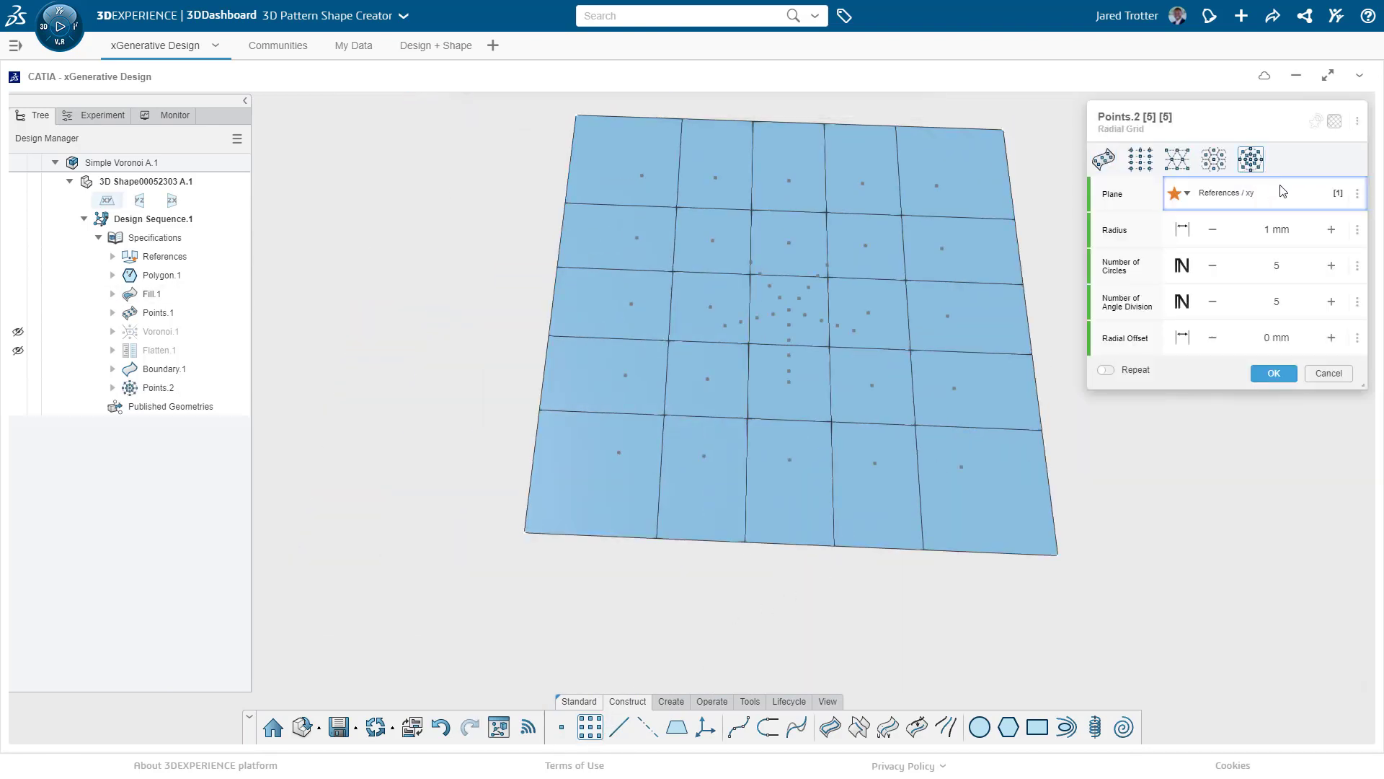
{"action": "left_click", "coordinate": [1358, 193]}
{"action": "left_click", "coordinate": [1284, 248]}
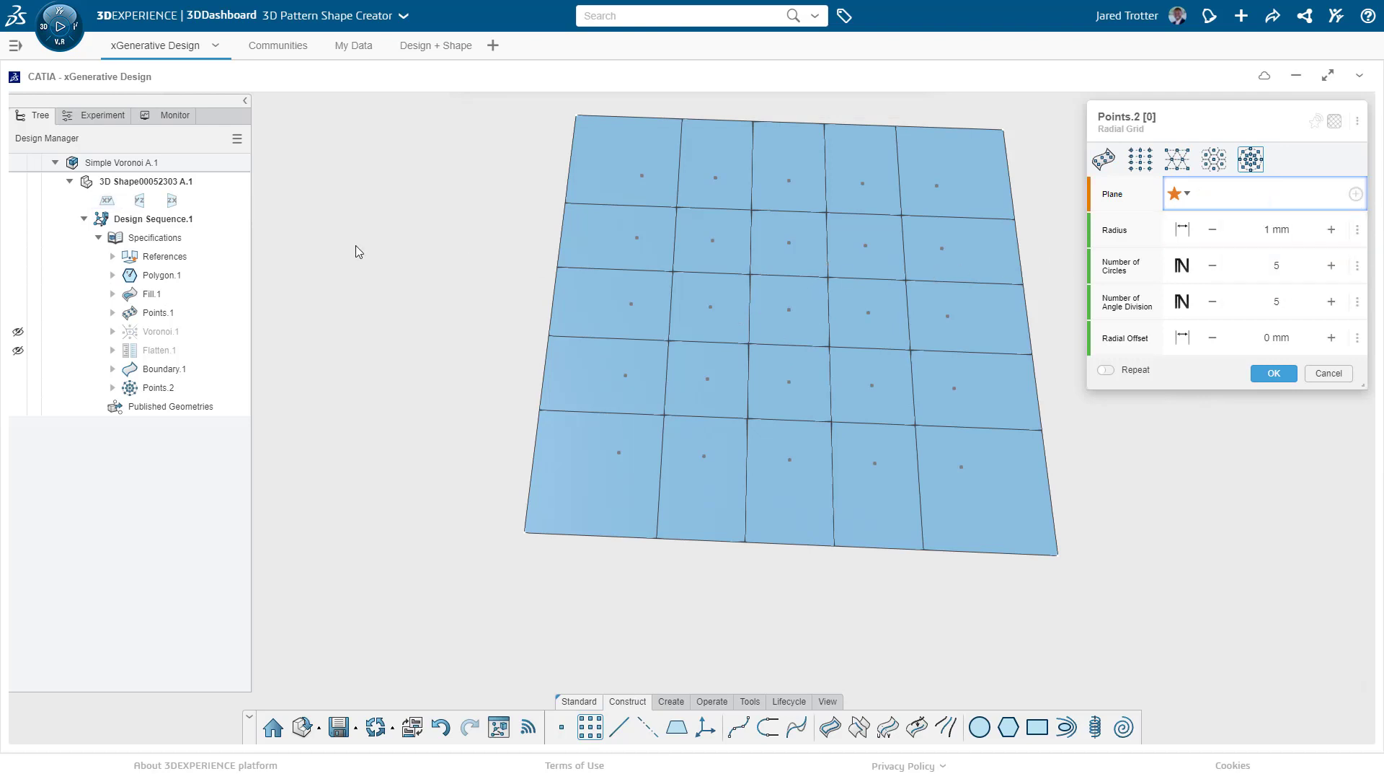
{"action": "left_click", "coordinate": [122, 207]}
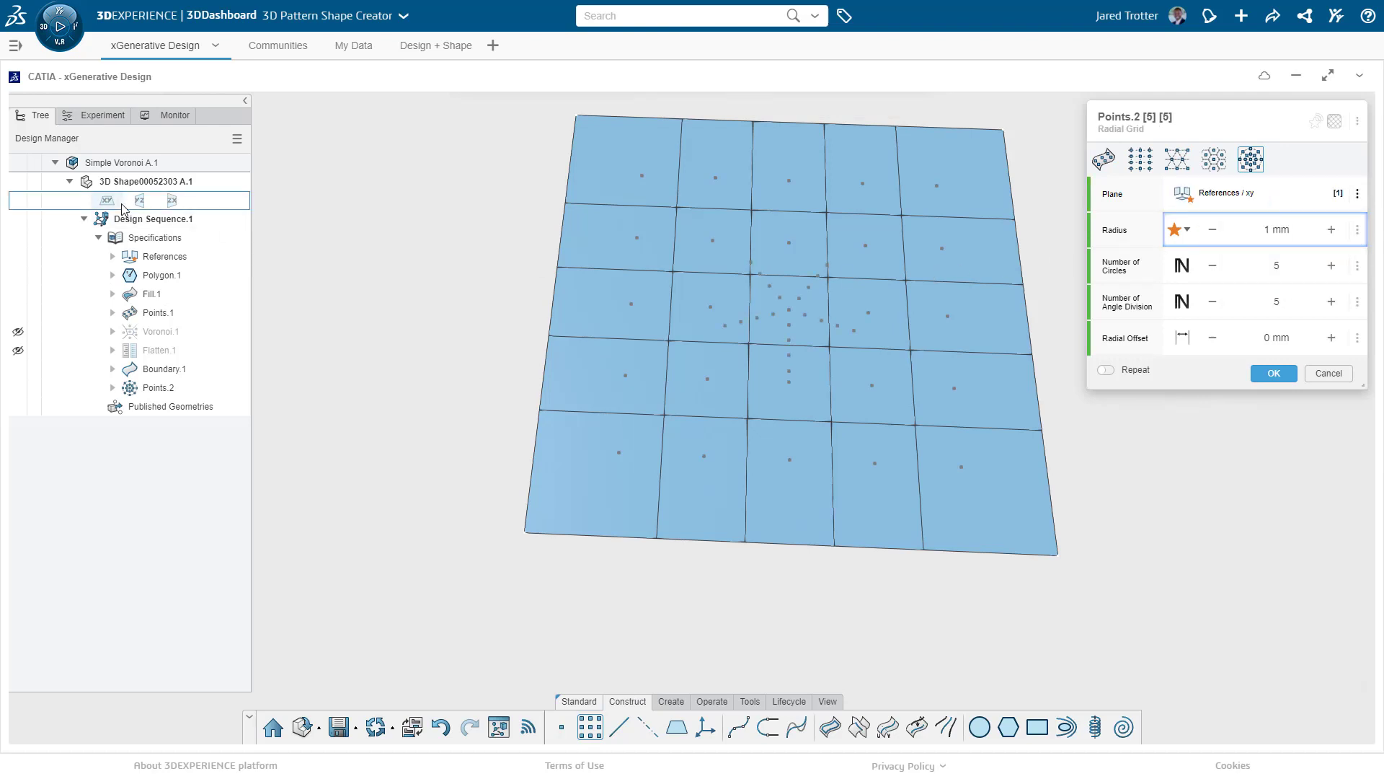
{"action": "triple_click", "coordinate": [1276, 229]}
{"action": "type", "text": "3"}
{"action": "key", "text": "Tab"}
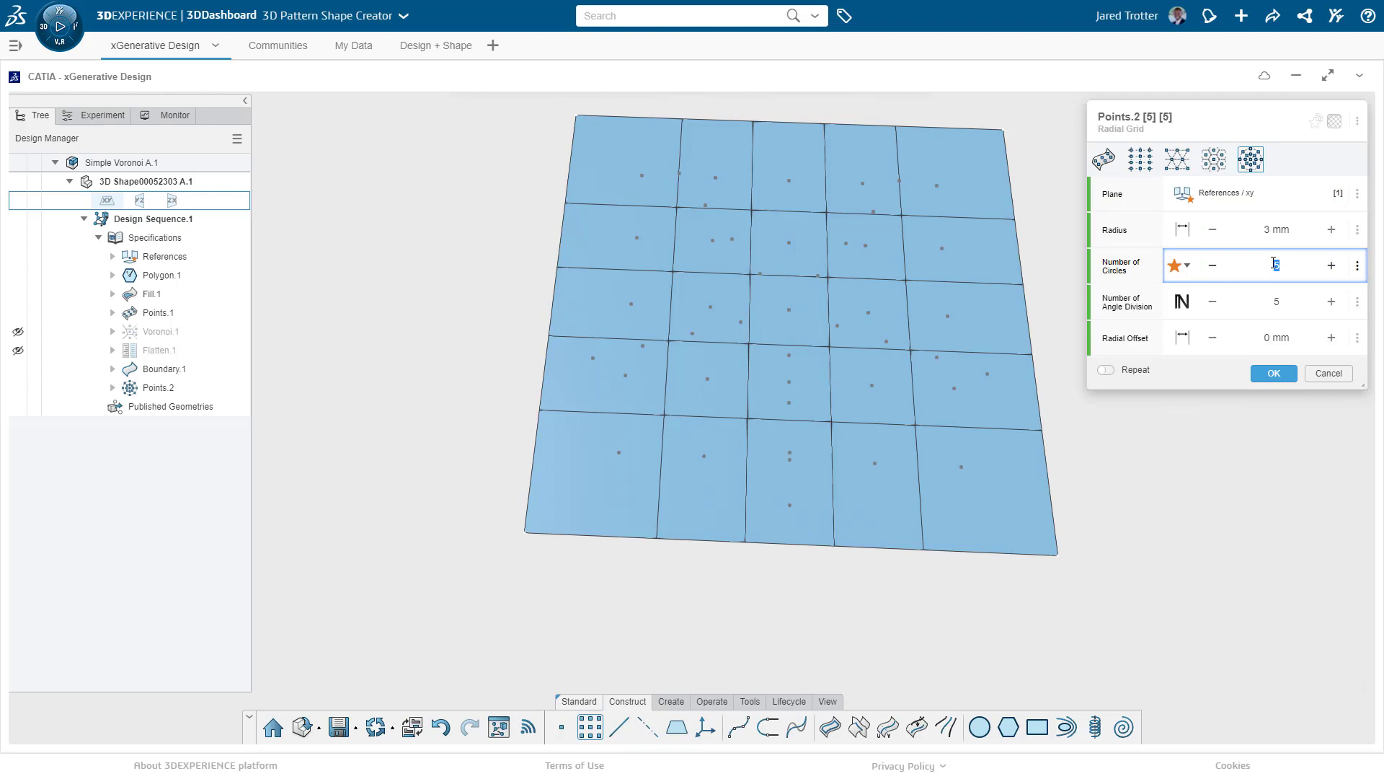
{"action": "type", "text": "8"}
{"action": "key", "text": "Tab"}
{"action": "left_click", "coordinate": [1274, 373]}
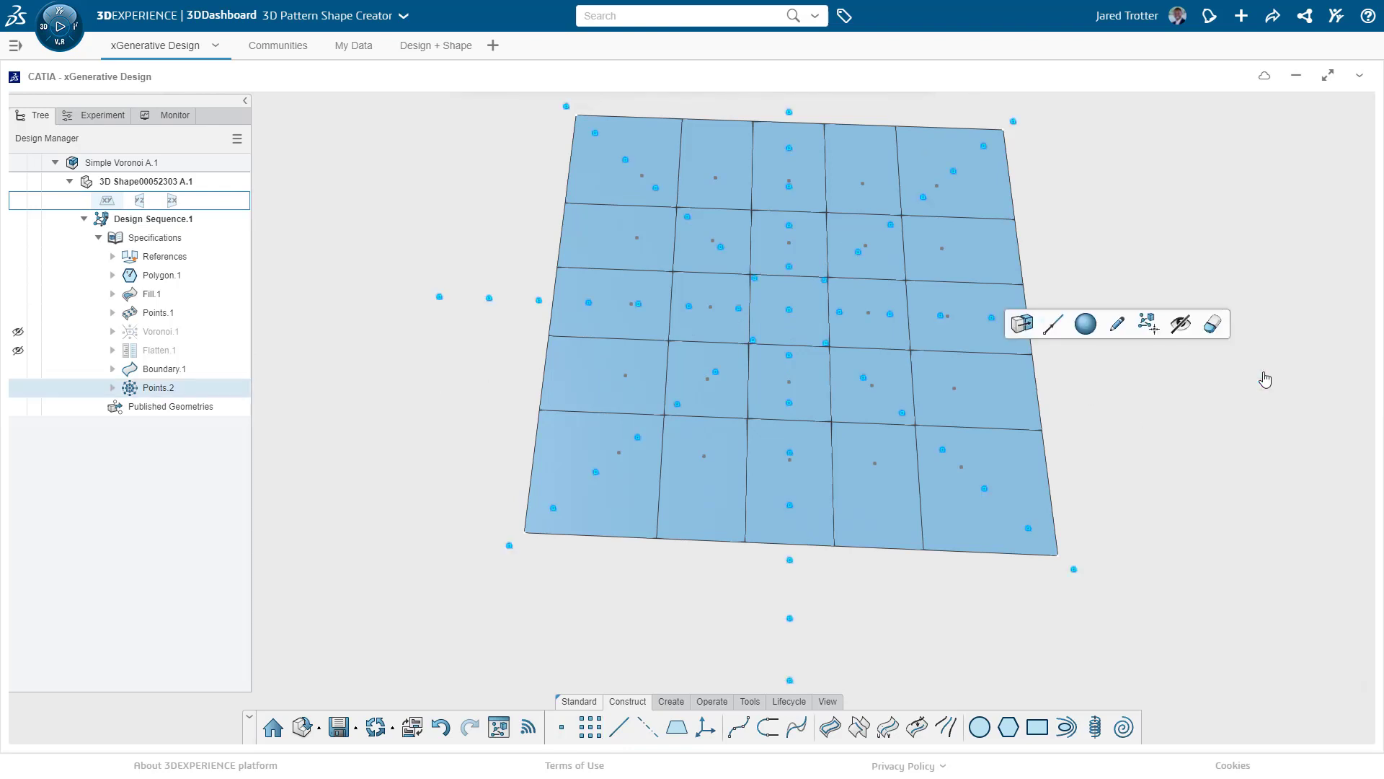
Route Points.2 through a new Flatten.2 node into Voronoi.1's pts input.
{"action": "left_click", "coordinate": [246, 100]}
{"action": "middle_click_drag", "start_coordinate": [473, 226], "coordinate": [86, 287]}
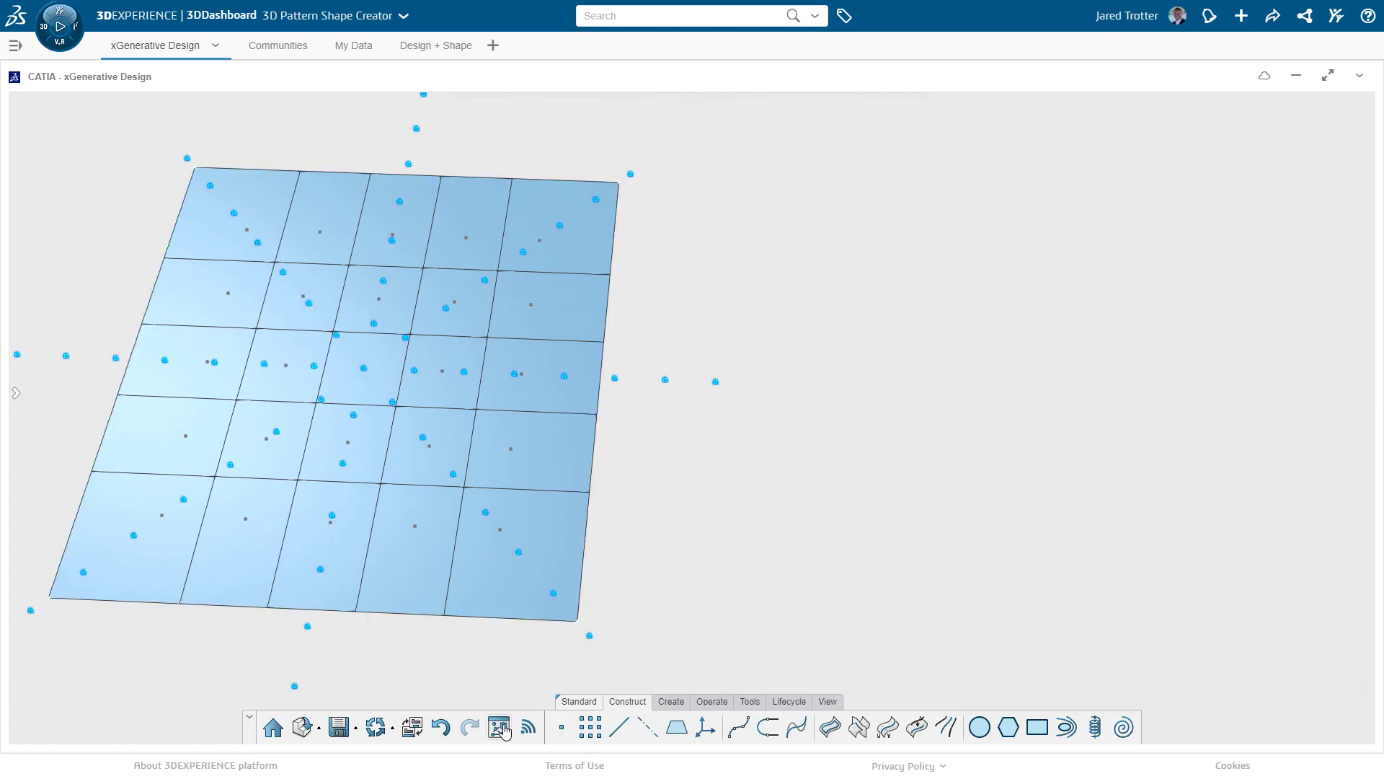
{"action": "key", "text": "alt+Tab"}
{"action": "scroll", "coordinate": [931, 393], "scroll_direction": "down", "scroll_amount": 2}
{"action": "scroll", "coordinate": [931, 390], "scroll_direction": "down", "scroll_amount": 2}
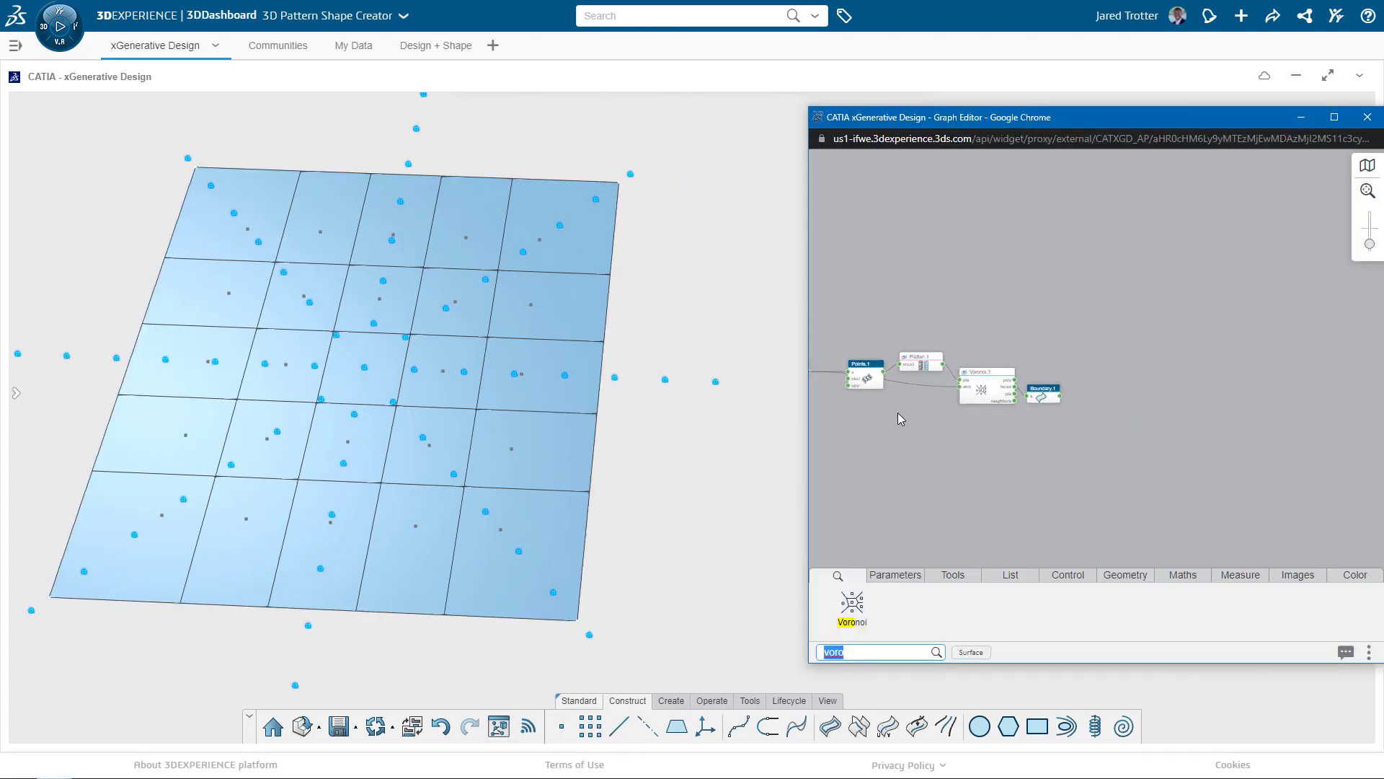
{"action": "scroll", "coordinate": [1106, 389], "scroll_direction": "down", "scroll_amount": 2}
{"action": "left_click", "coordinate": [1092, 383]}
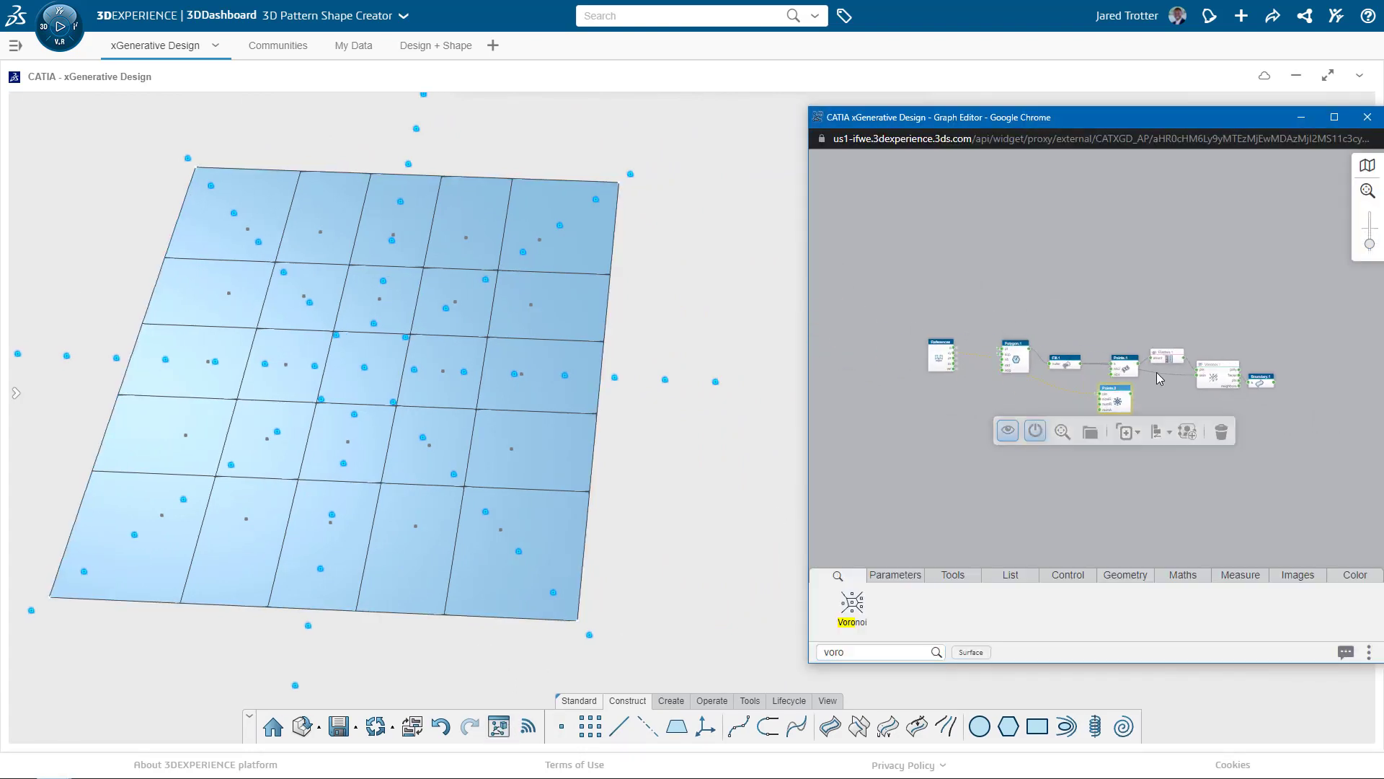
{"action": "scroll", "coordinate": [1182, 380], "scroll_direction": "up", "scroll_amount": 4}
{"action": "left_click_drag", "start_coordinate": [987, 450], "coordinate": [1038, 453]}
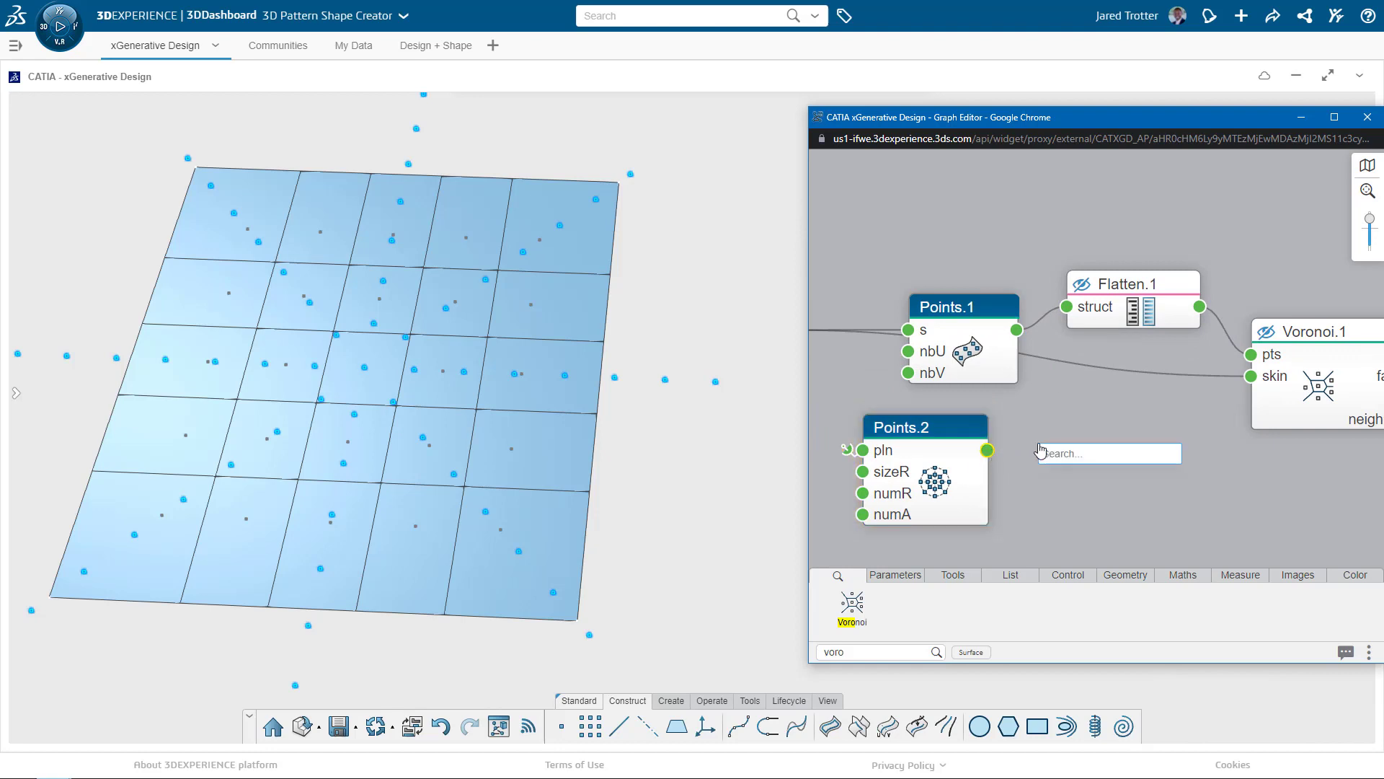
{"action": "type", "text": "flat"}
{"action": "left_click", "coordinate": [1053, 493]}
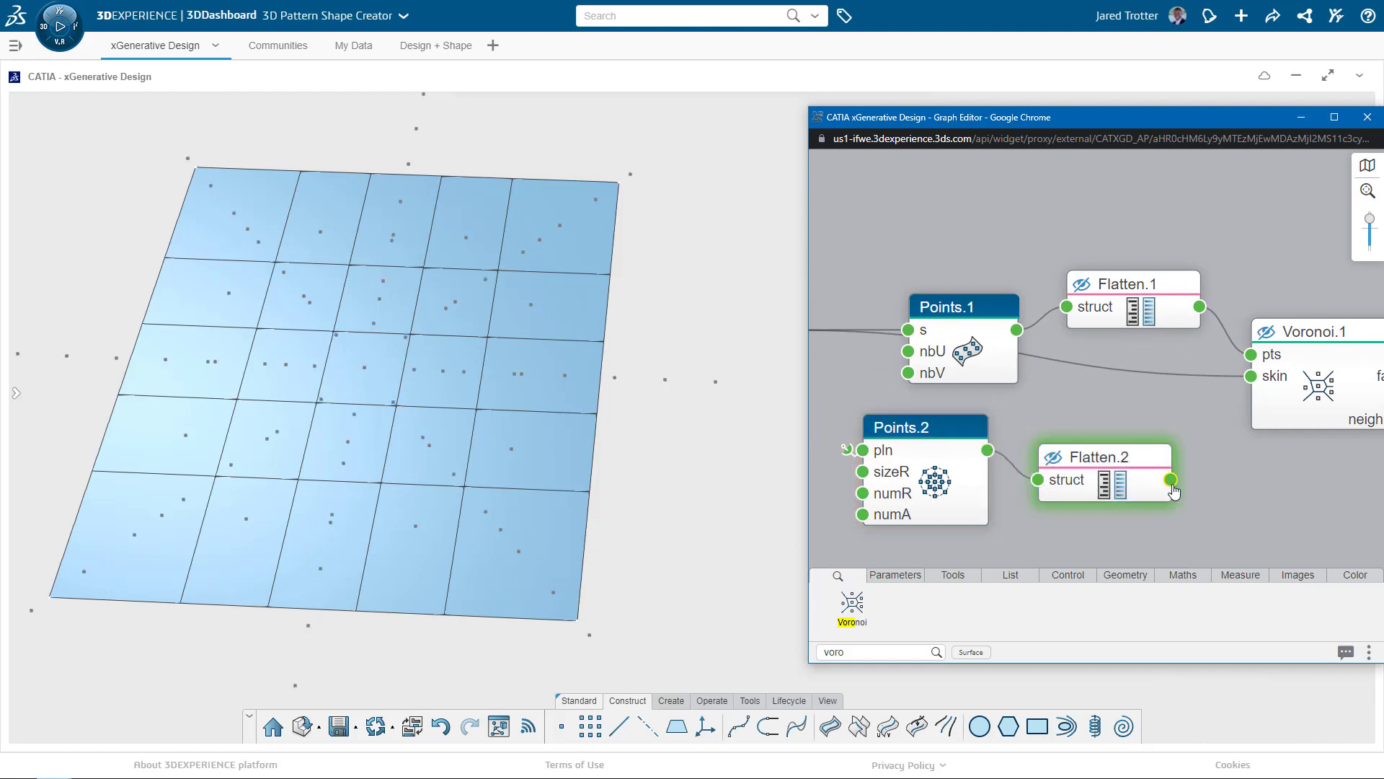
{"action": "left_click_drag", "start_coordinate": [1171, 479], "coordinate": [1250, 376]}
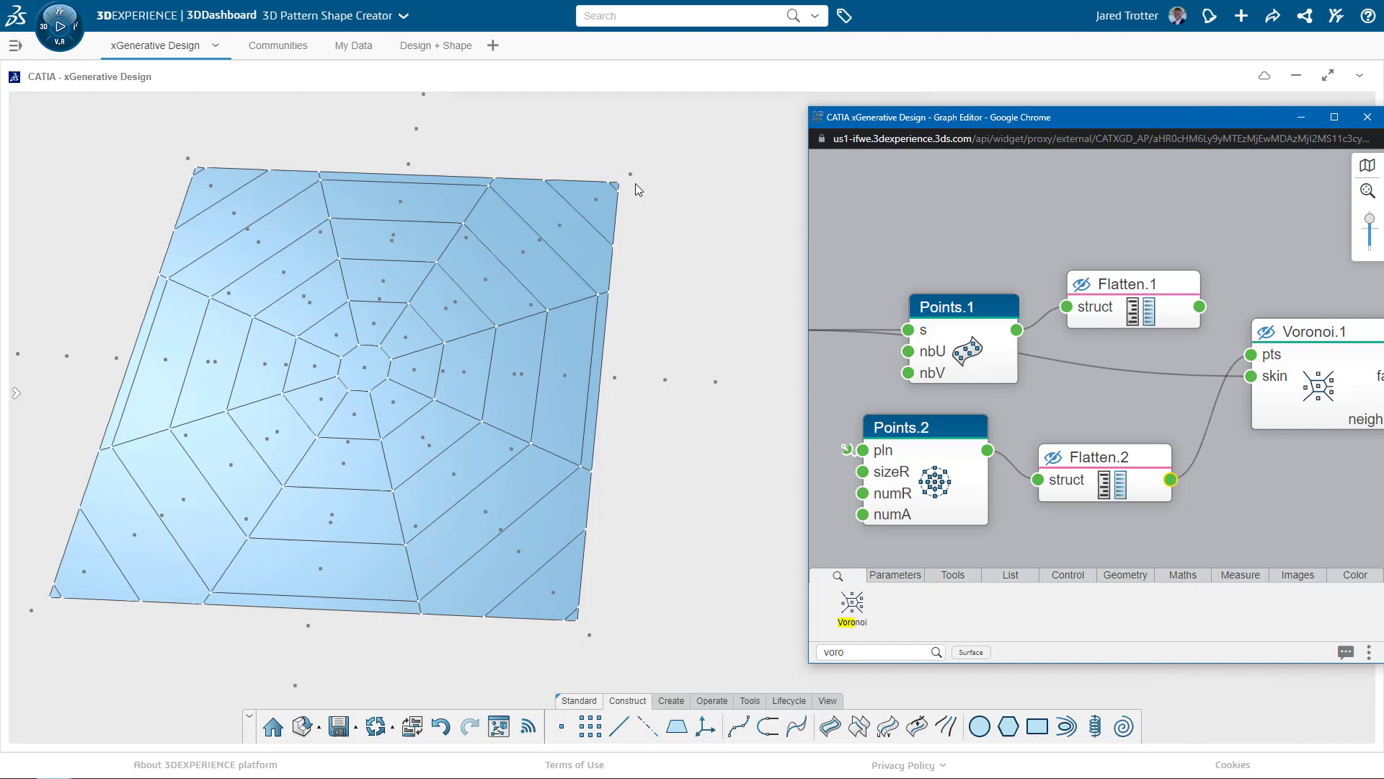
Add an Append Lists node and arrange Boundary.1, Voronoi.1 and Flatten.2 around it.
{"action": "key", "text": "ctrl+a"}
{"action": "type", "text": "app"}
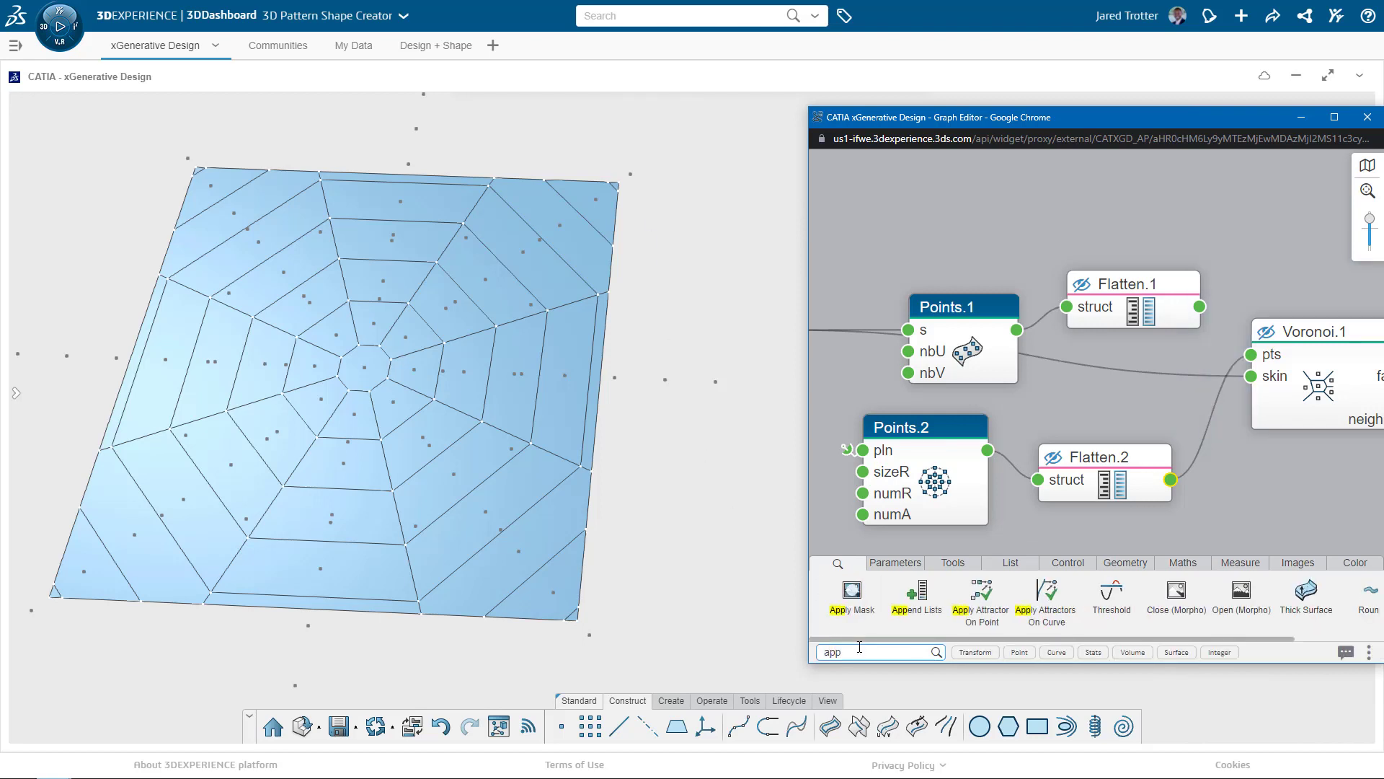
{"action": "left_click_drag", "start_coordinate": [900, 617], "coordinate": [1240, 263]}
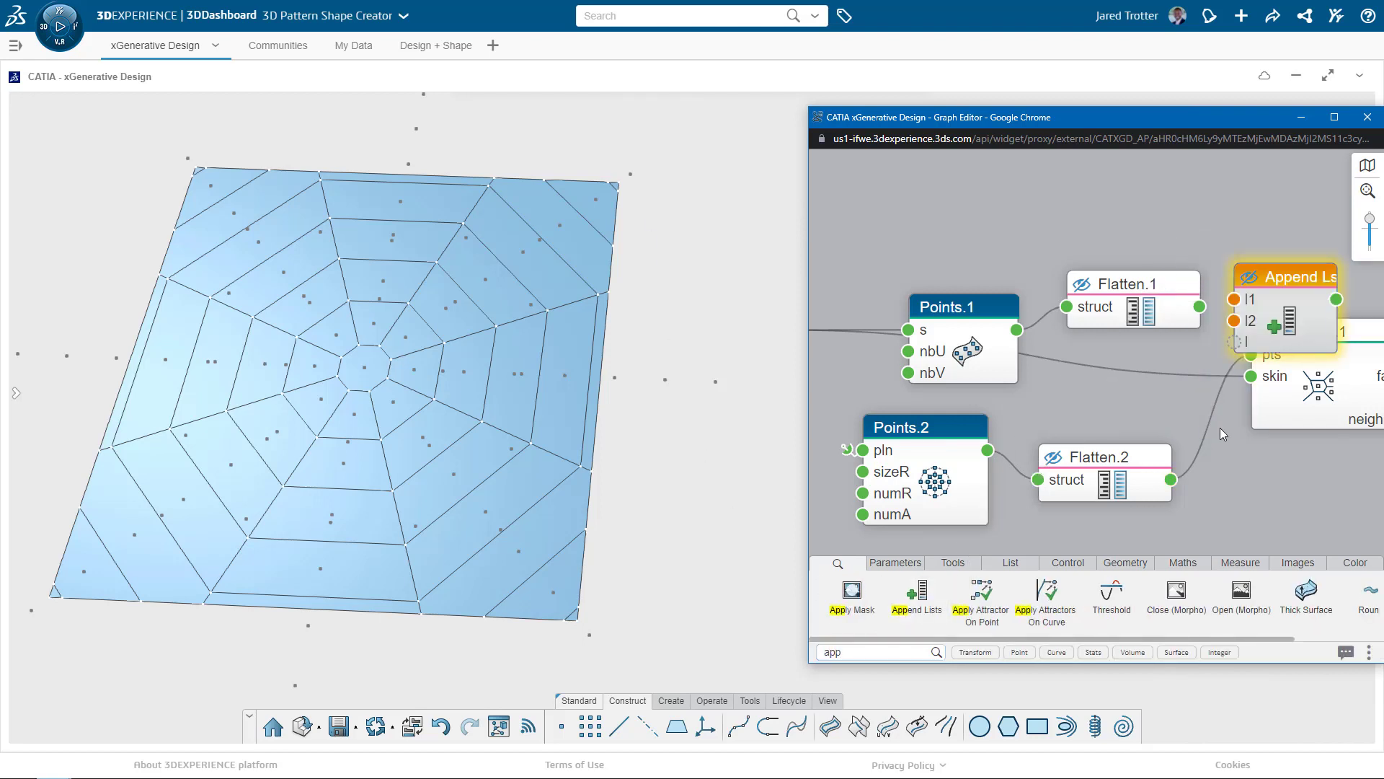
{"action": "left_click_drag", "start_coordinate": [1220, 427], "coordinate": [999, 439]}
{"action": "left_click_drag", "start_coordinate": [1225, 380], "coordinate": [1321, 389]}
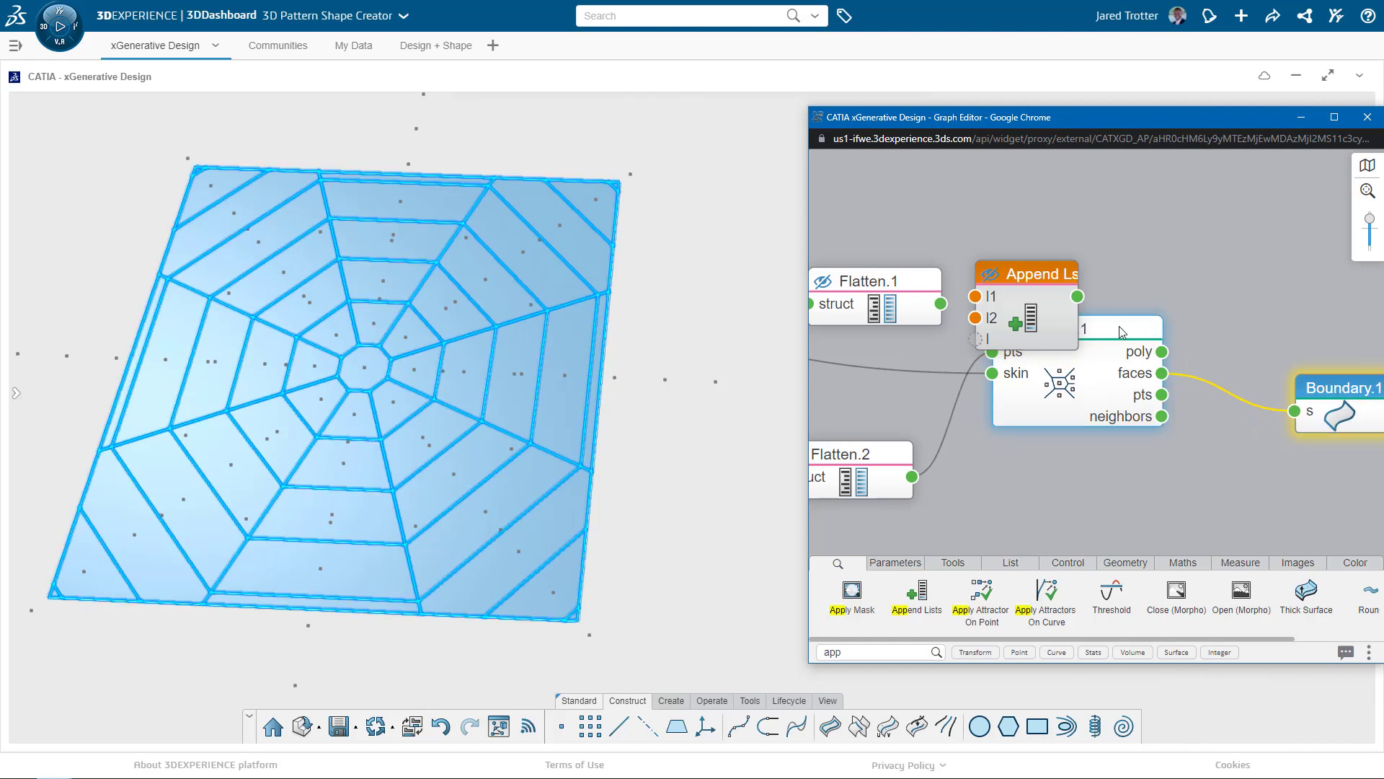
{"action": "left_click_drag", "start_coordinate": [1119, 326], "coordinate": [1223, 365]}
{"action": "left_click_drag", "start_coordinate": [876, 451], "coordinate": [912, 425]}
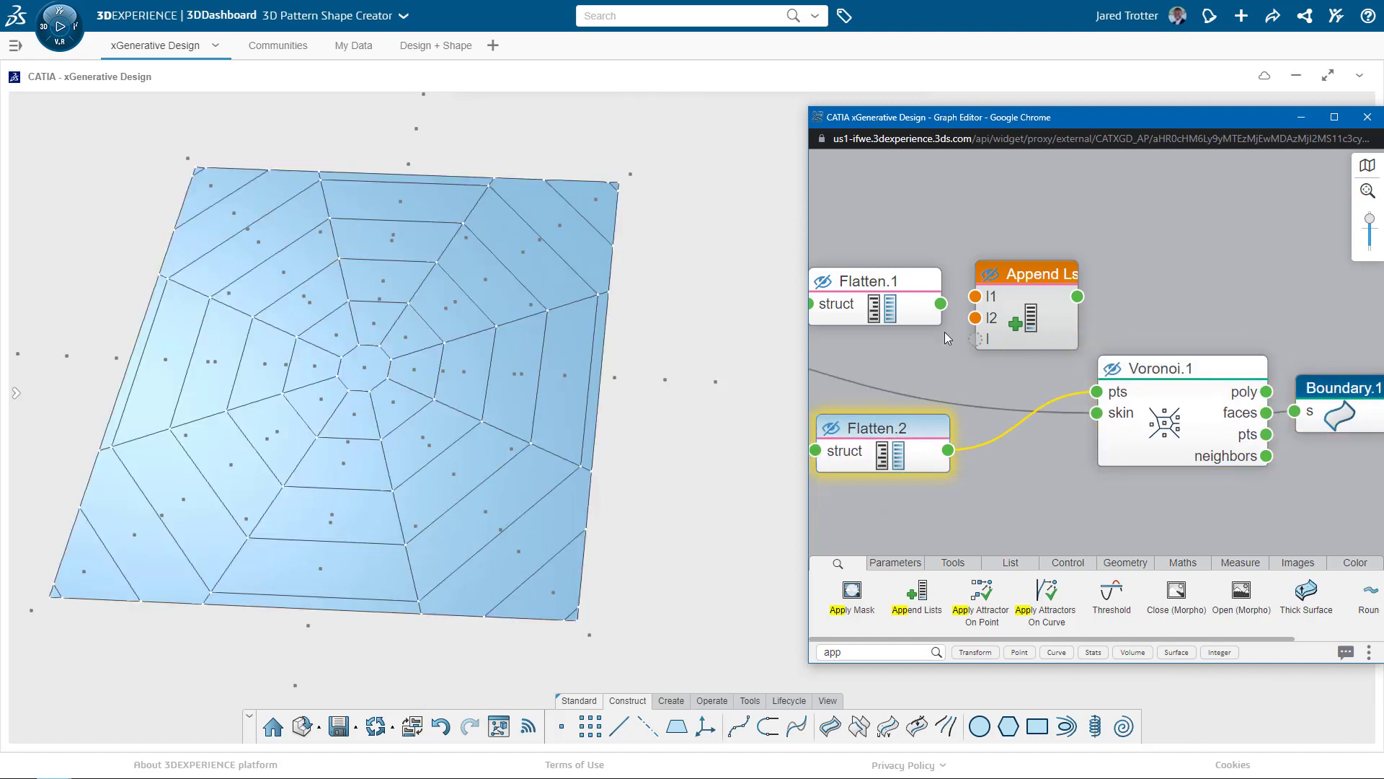
Wire Flatten.1 to I1, Flatten.2 to I2, and the combined list into Voronoi.1's pts.
{"action": "left_click", "coordinate": [942, 303]}
{"action": "left_click", "coordinate": [975, 297]}
{"action": "left_click", "coordinate": [947, 450]}
{"action": "left_click", "coordinate": [975, 318]}
{"action": "left_click", "coordinate": [1078, 297]}
{"action": "left_click", "coordinate": [1096, 391]}
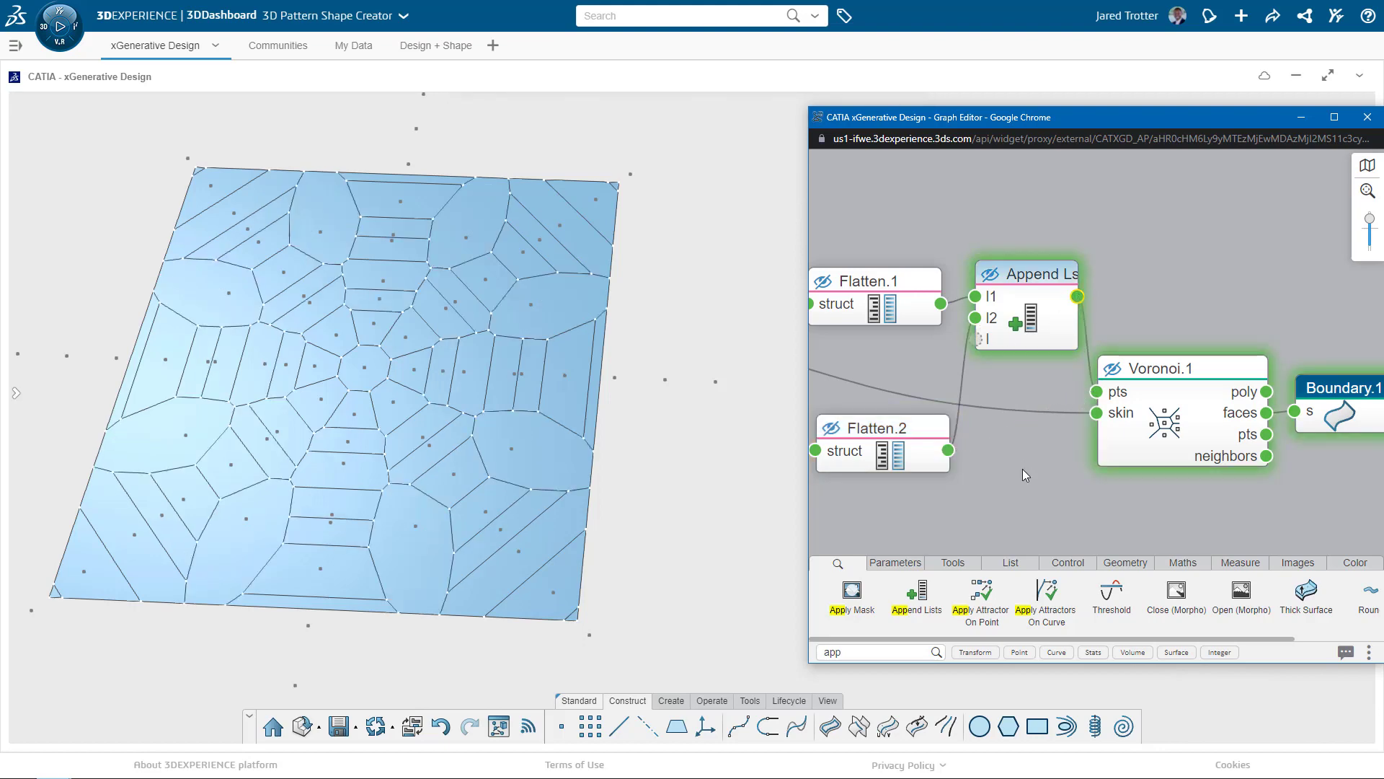
{"action": "left_click", "coordinate": [707, 463]}
{"action": "middle_click_drag", "start_coordinate": [705, 459], "coordinate": [1023, 479]}
{"action": "left_click", "coordinate": [16, 393]}
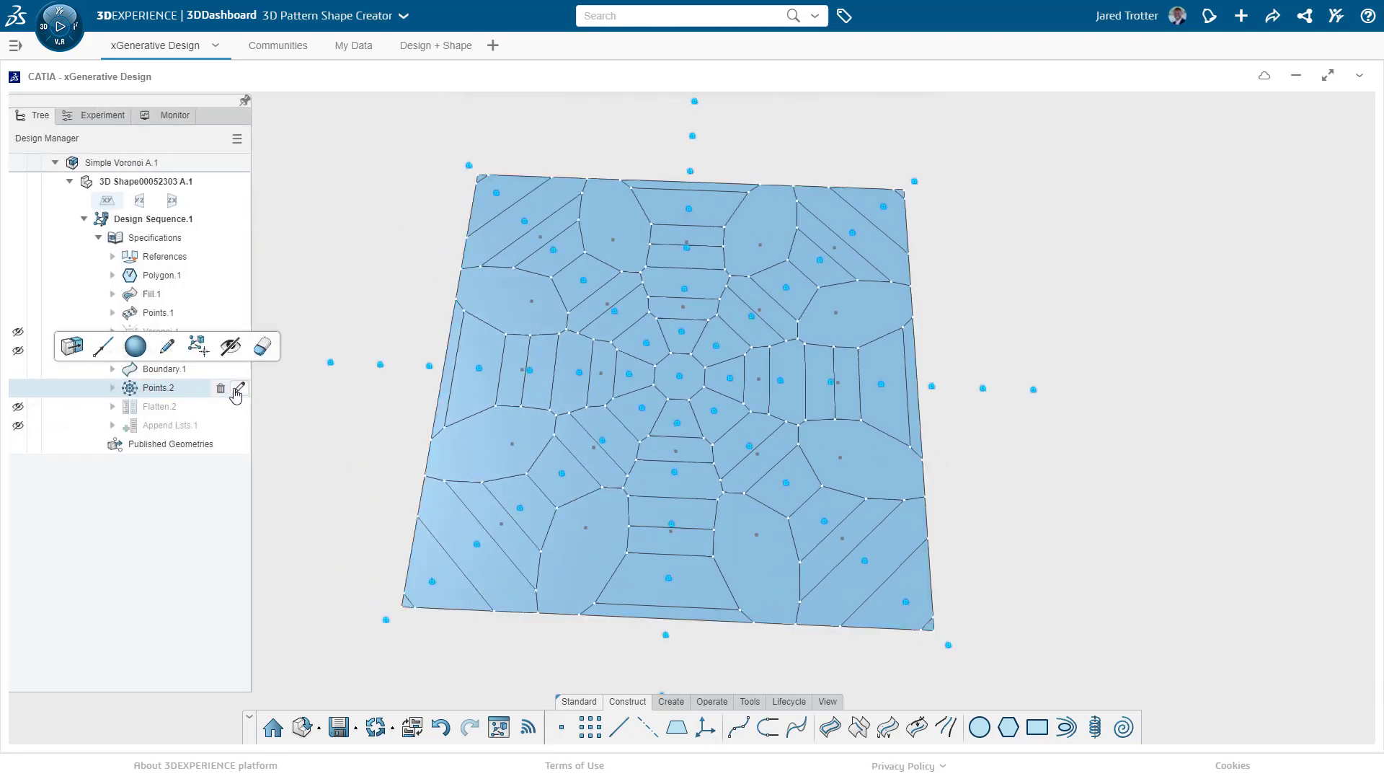
Raise Points.2 to 10 circles and 10 angle divisions.
{"action": "left_click", "coordinate": [238, 389]}
{"action": "left_click", "coordinate": [1330, 265]}
{"action": "left_click", "coordinate": [1331, 266]}
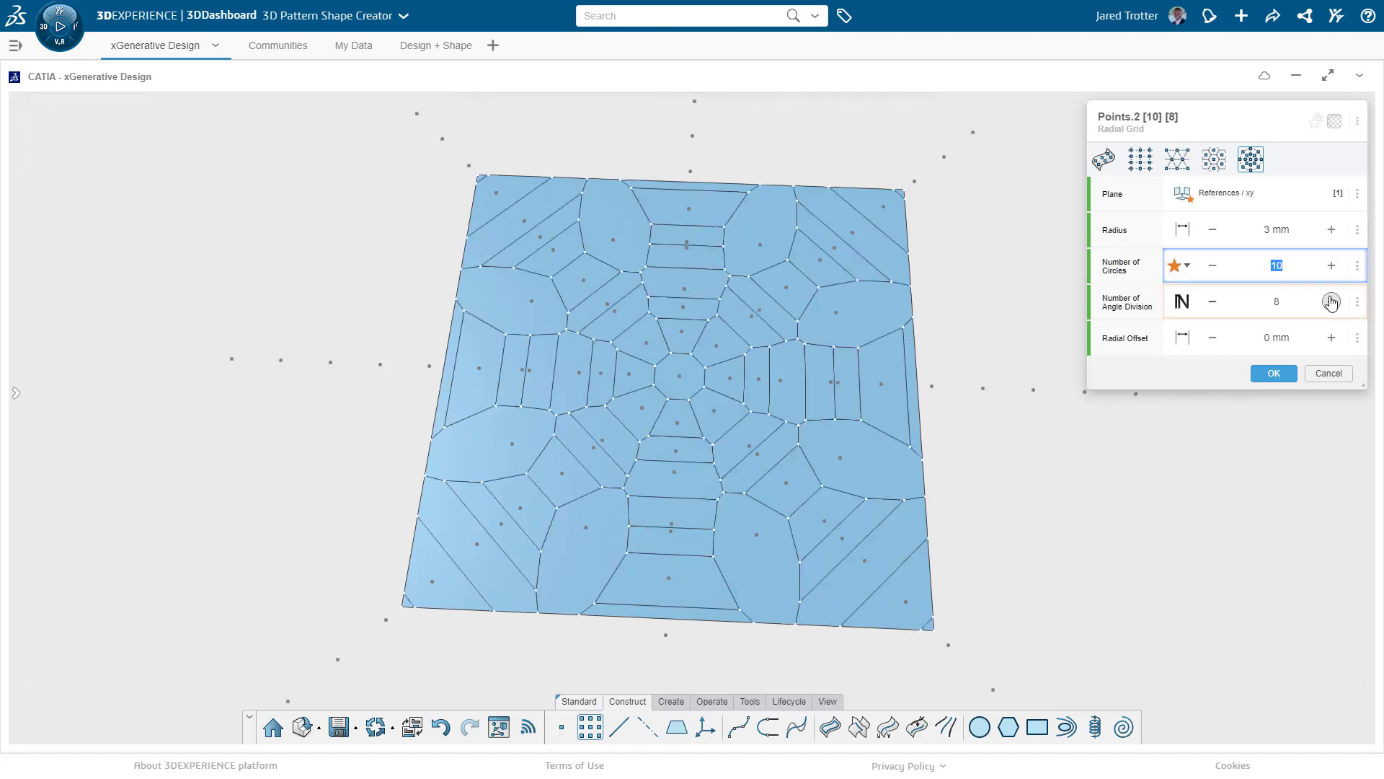
{"action": "left_click", "coordinate": [1331, 301]}
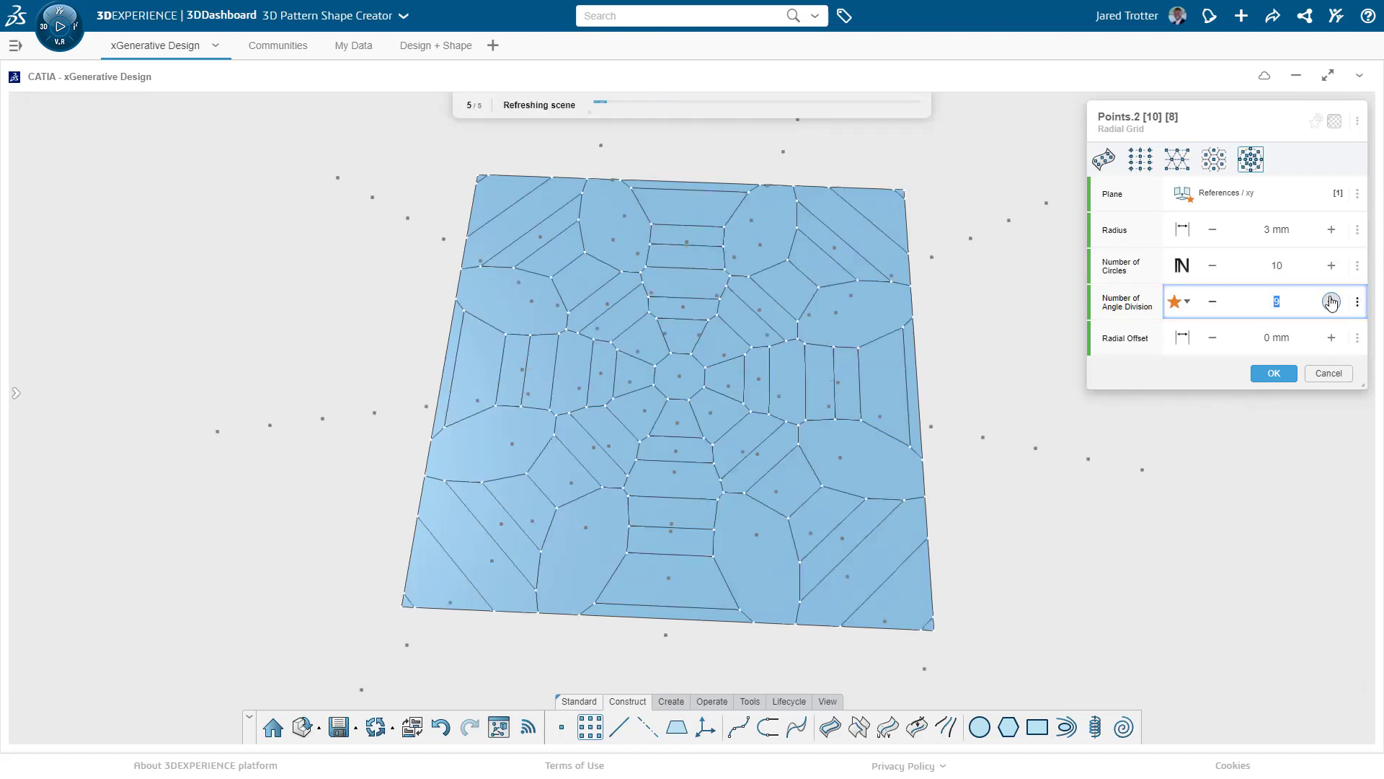
{"action": "left_click", "coordinate": [1330, 302]}
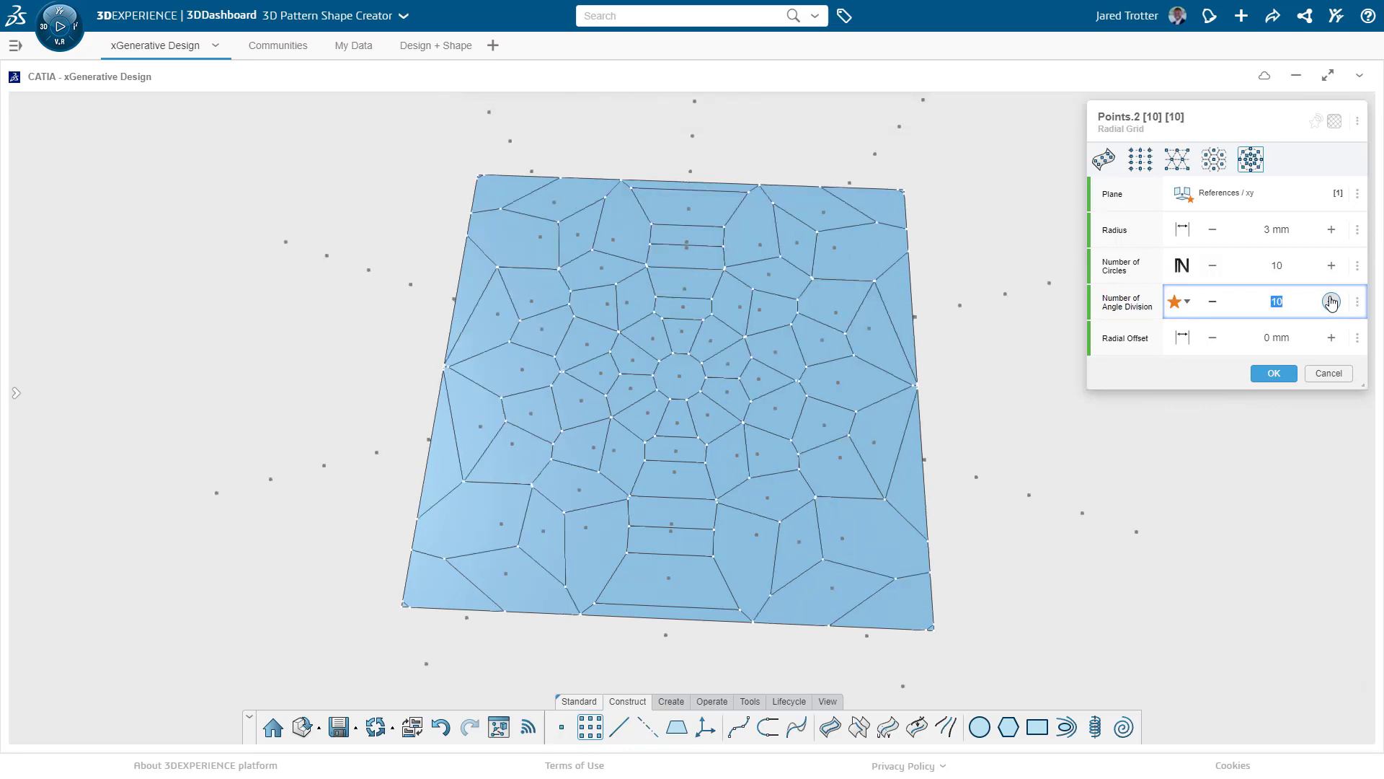
Commit the radial grid edit, hide both point sets, and orbit toward the Voronoi surface.
{"action": "left_click", "coordinate": [1274, 372]}
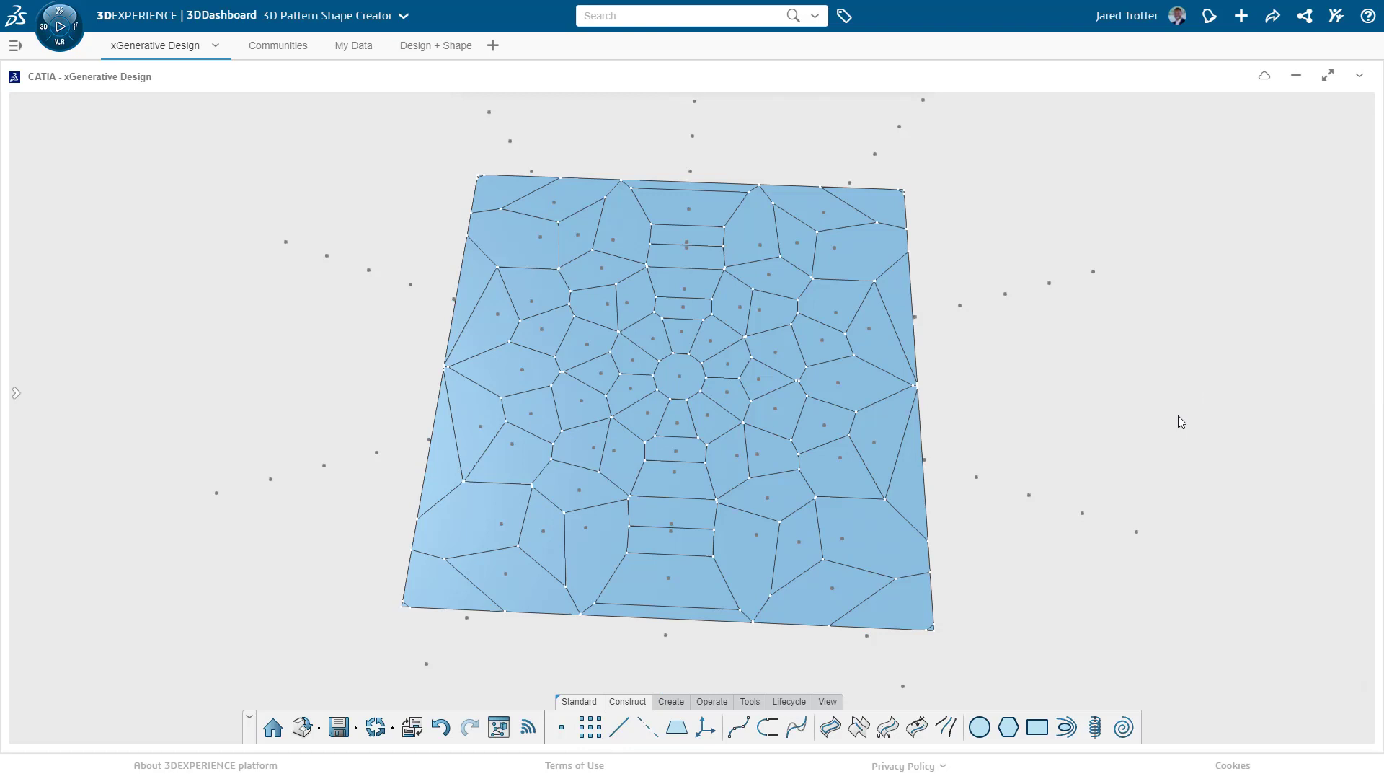
{"action": "left_click", "coordinate": [1137, 530]}
{"action": "left_click", "coordinate": [1037, 488]}
{"action": "left_click", "coordinate": [841, 539]}
{"action": "left_click", "coordinate": [1026, 488]}
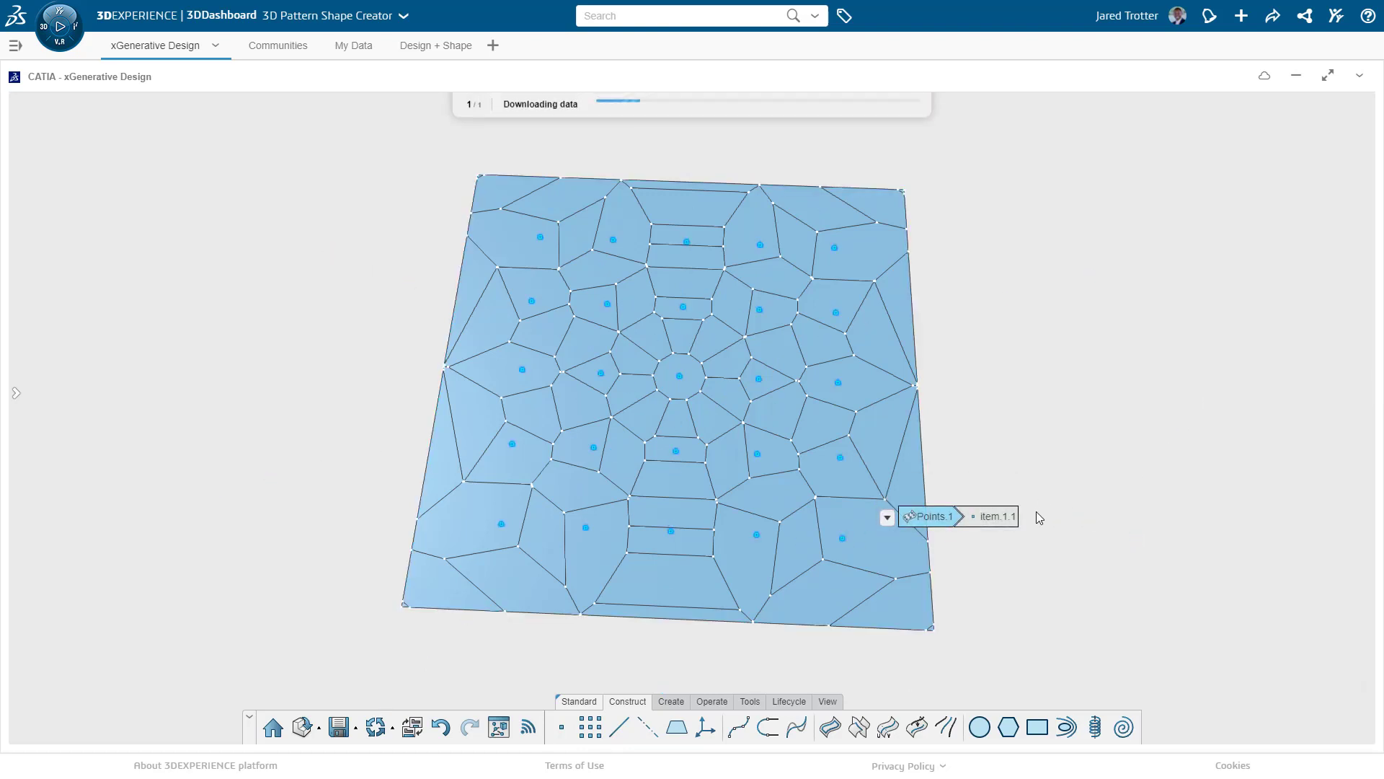
{"action": "middle_click_drag", "start_coordinate": [1040, 464], "coordinate": [1080, 449]}
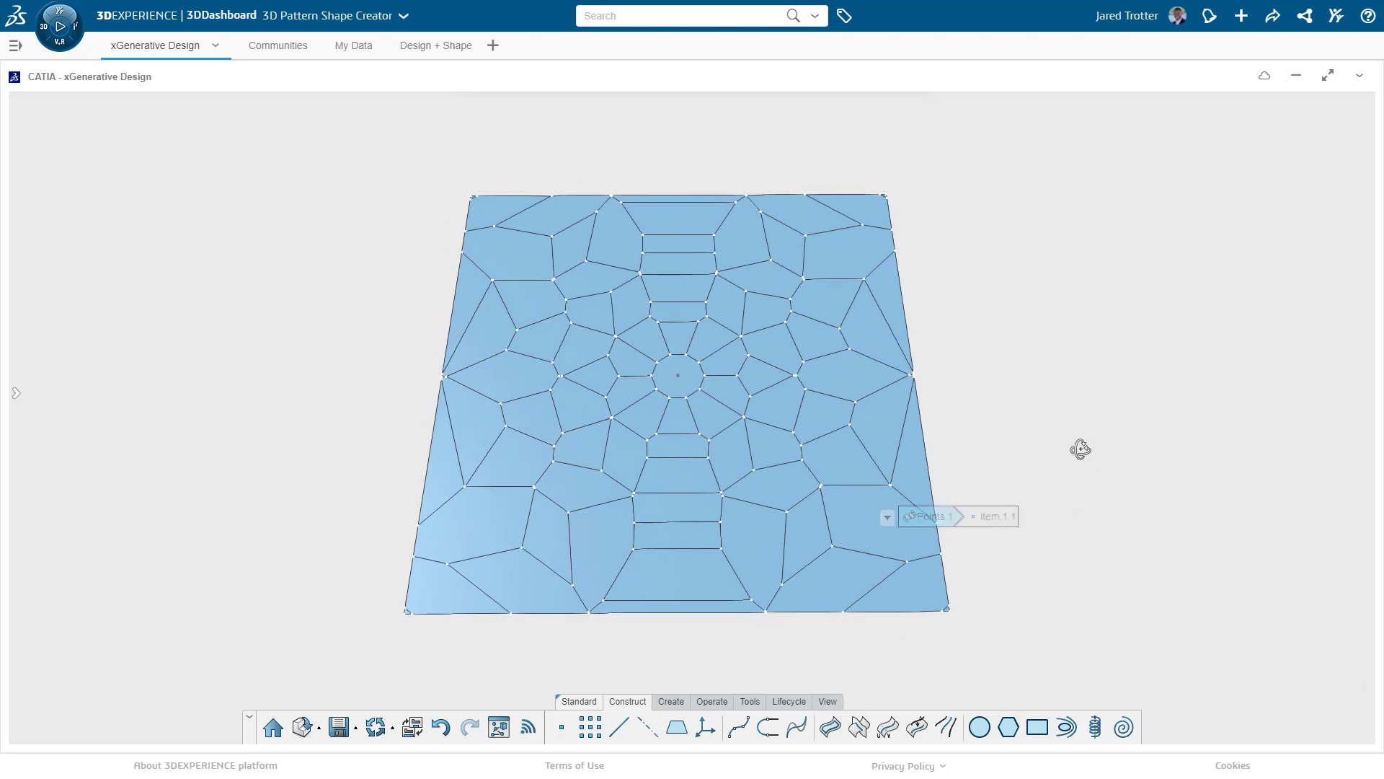